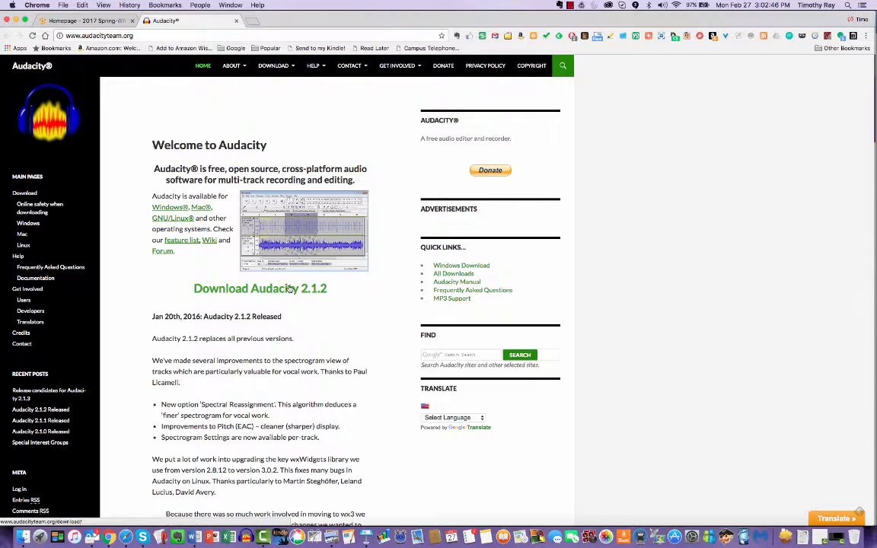
Step: Download the Audacity 2.1.2 .dmg file for Mac and save it in a new folder named "Audacity Spring 2017" on the external drive
{"action": "left_click", "coordinate": [277, 290]}
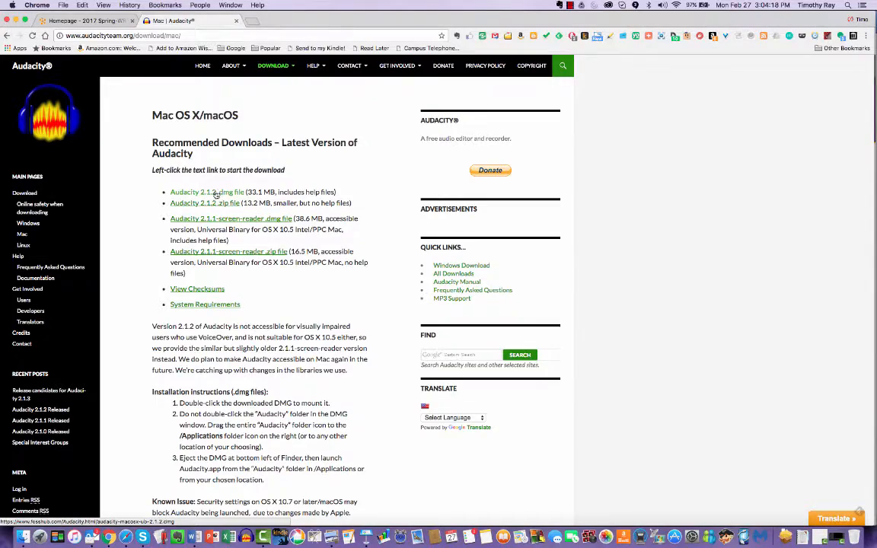
{"action": "left_click", "coordinate": [217, 194]}
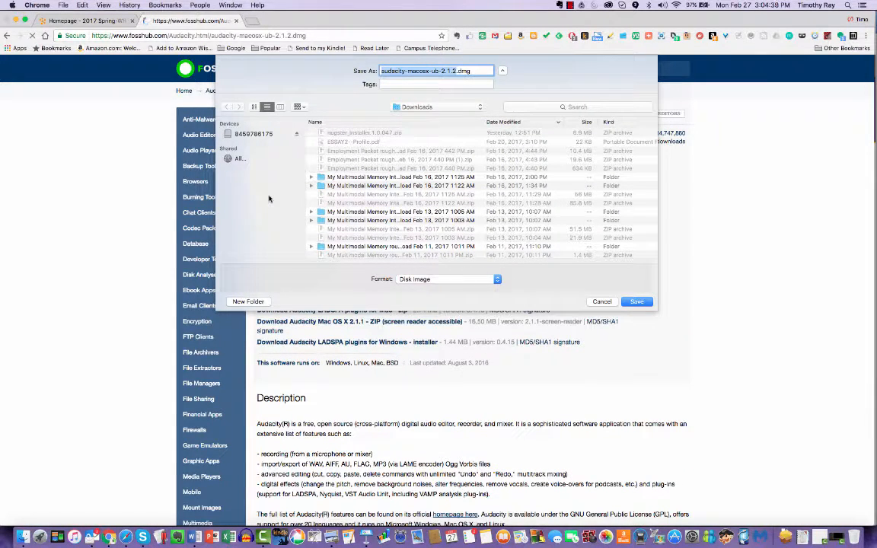
{"action": "left_click", "coordinate": [263, 134]}
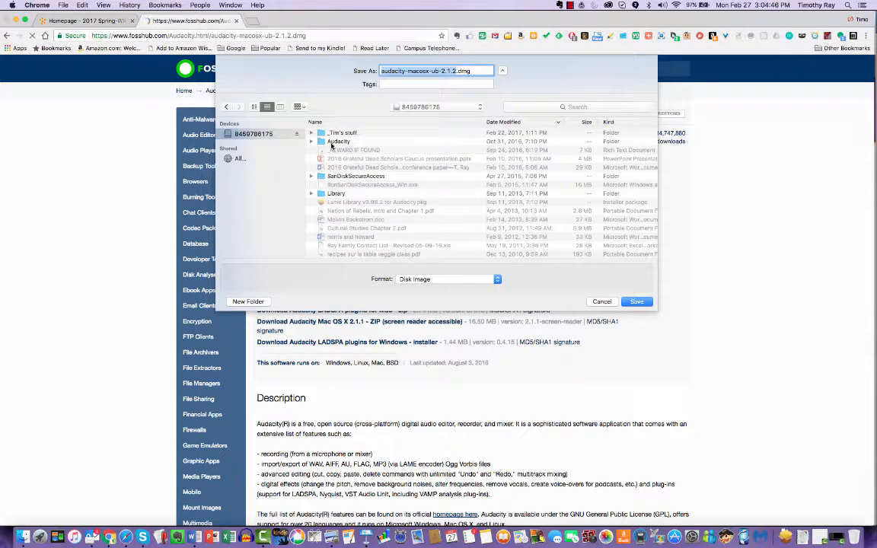
{"action": "left_click", "coordinate": [247, 303]}
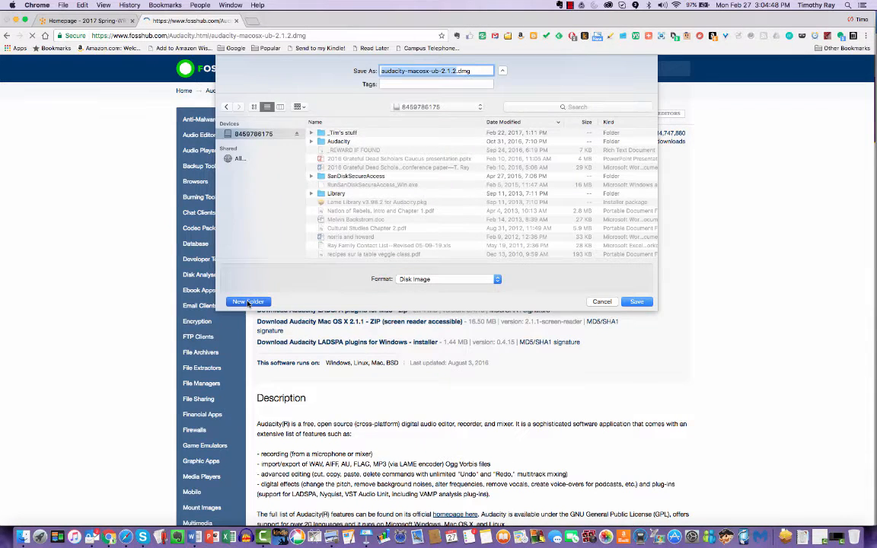
{"action": "type", "text": "Audacity"}
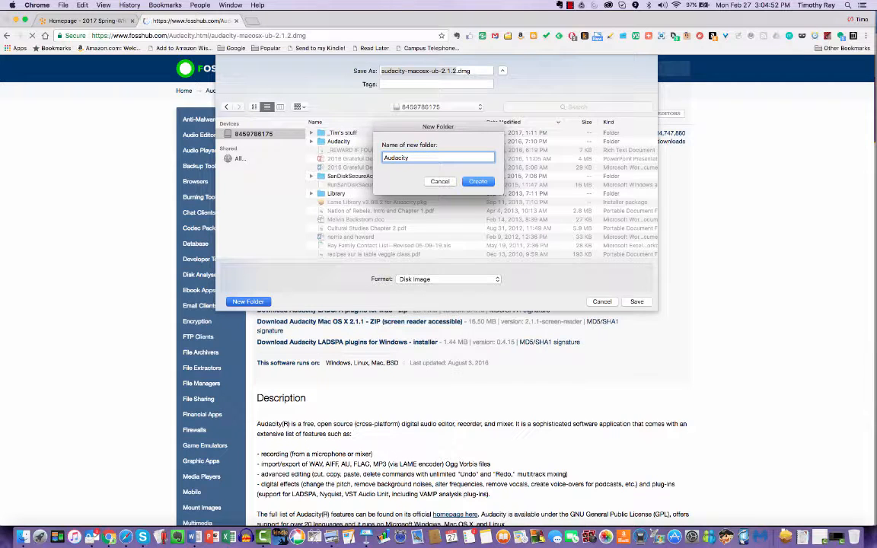
{"action": "type", "text": " Spring 2017"}
{"action": "left_click", "coordinate": [478, 182]}
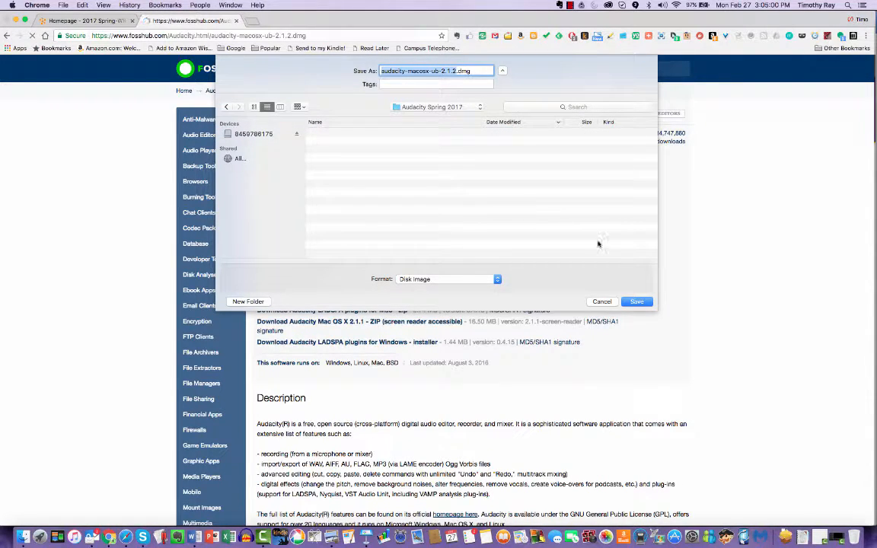
{"action": "left_click", "coordinate": [637, 302]}
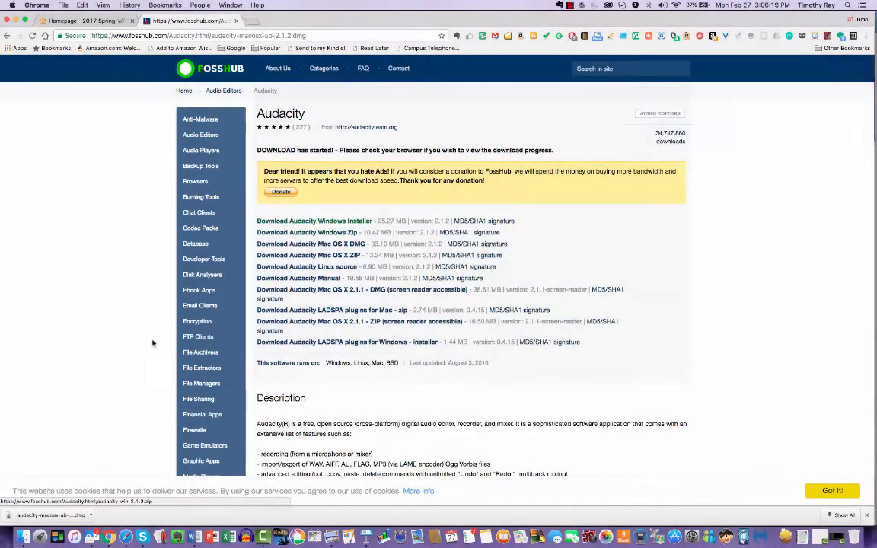
Step: Open the downloaded disk image and copy its Audacity folder into Applications, merging it with the existing folder
{"action": "left_click", "coordinate": [44, 517]}
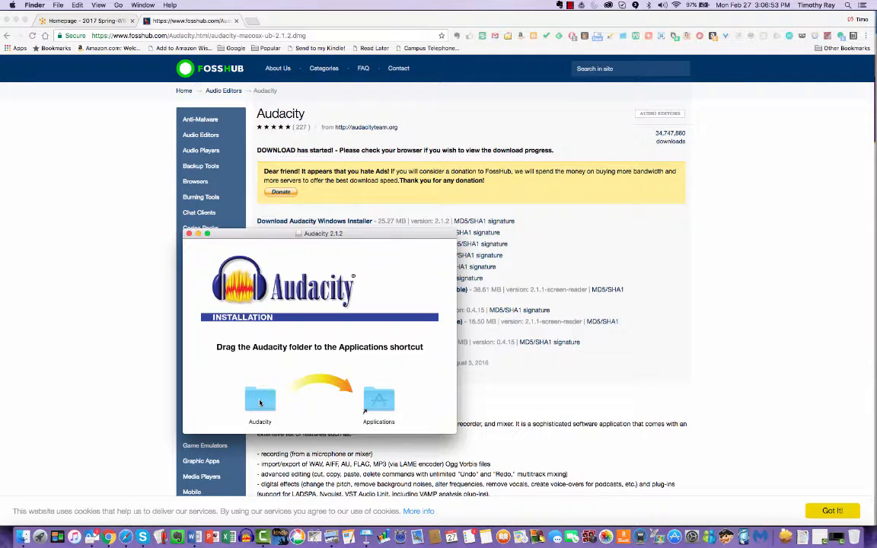
{"action": "left_click_drag", "start_coordinate": [260, 402], "coordinate": [383, 400]}
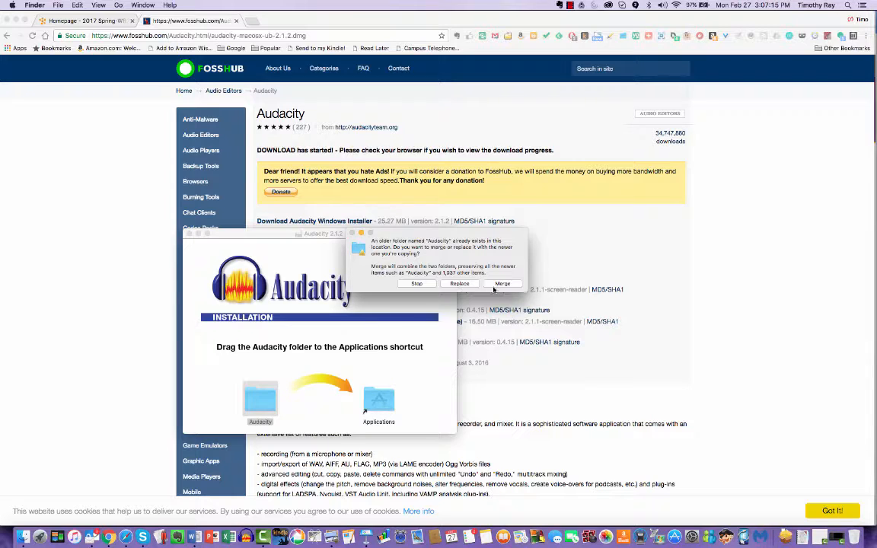
{"action": "left_click", "coordinate": [502, 284]}
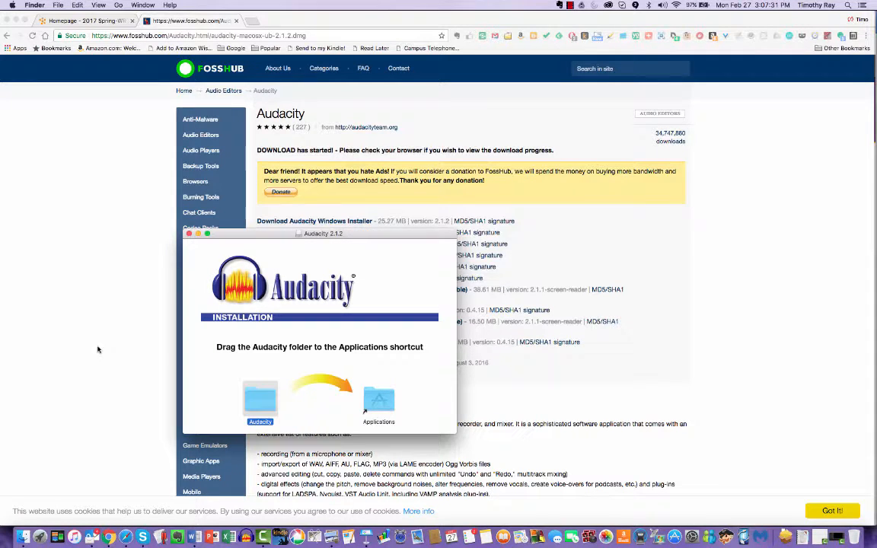
Step: Launch Audacity from its folder in Applications and dismiss the welcome window
{"action": "left_click", "coordinate": [24, 537]}
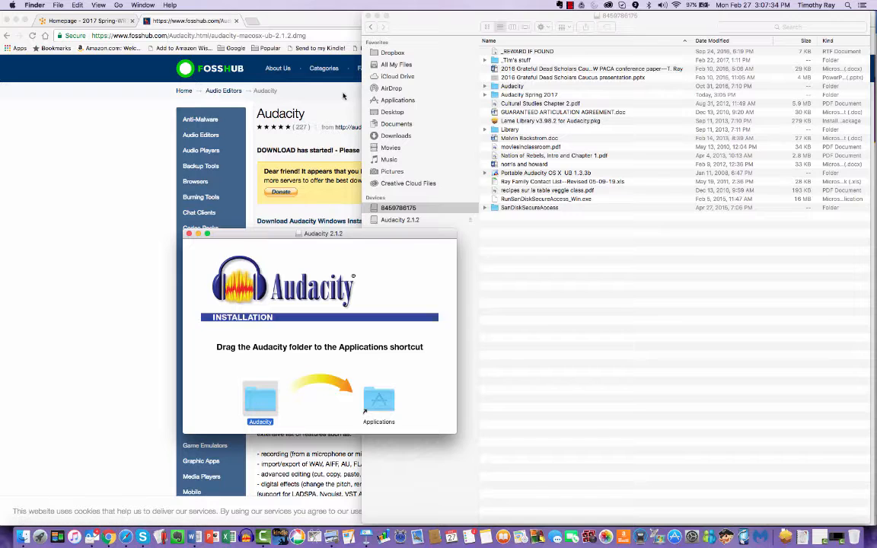
{"action": "left_click_drag", "start_coordinate": [265, 235], "coordinate": [120, 221]}
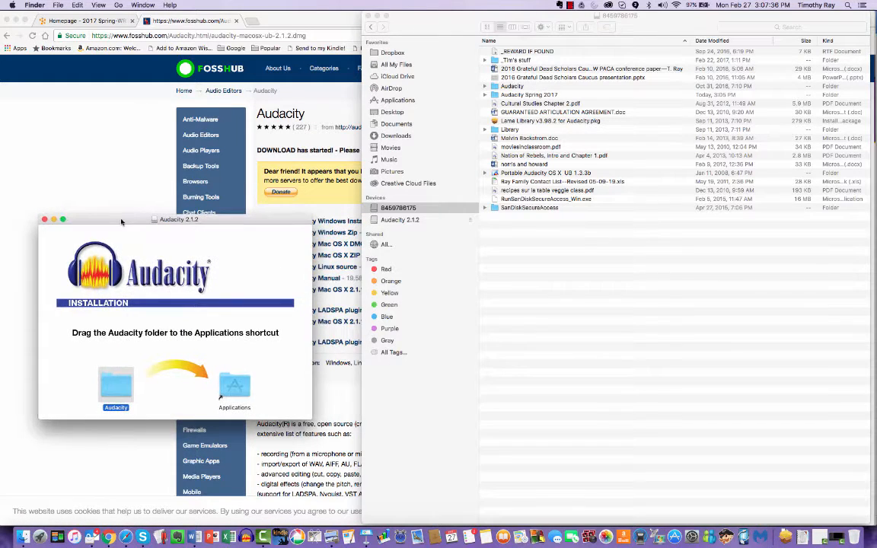
{"action": "left_click", "coordinate": [397, 101]}
{"action": "left_click", "coordinate": [397, 101]}
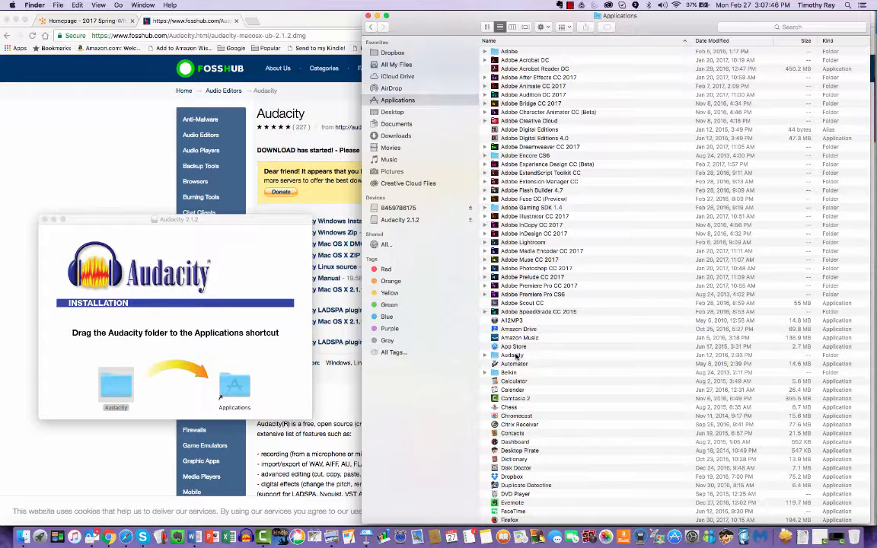
{"action": "double_click", "coordinate": [515, 355]}
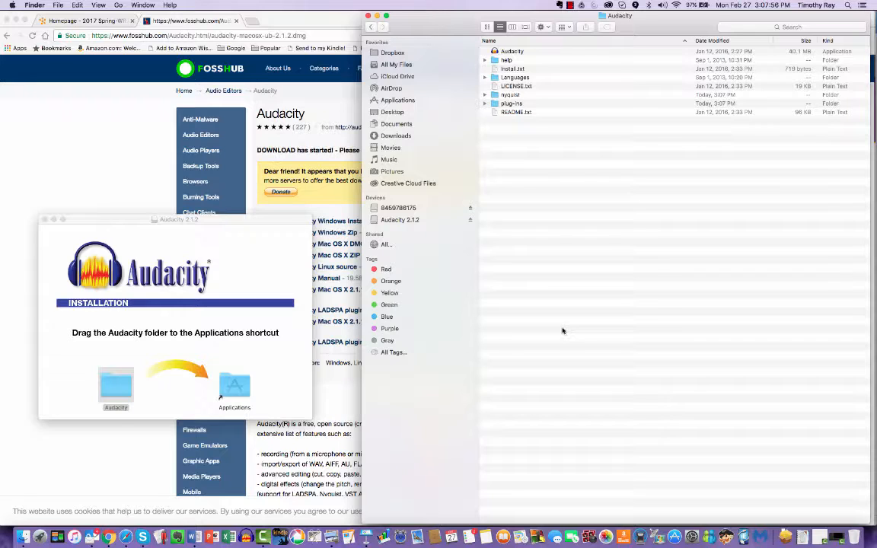
{"action": "left_click", "coordinate": [507, 51]}
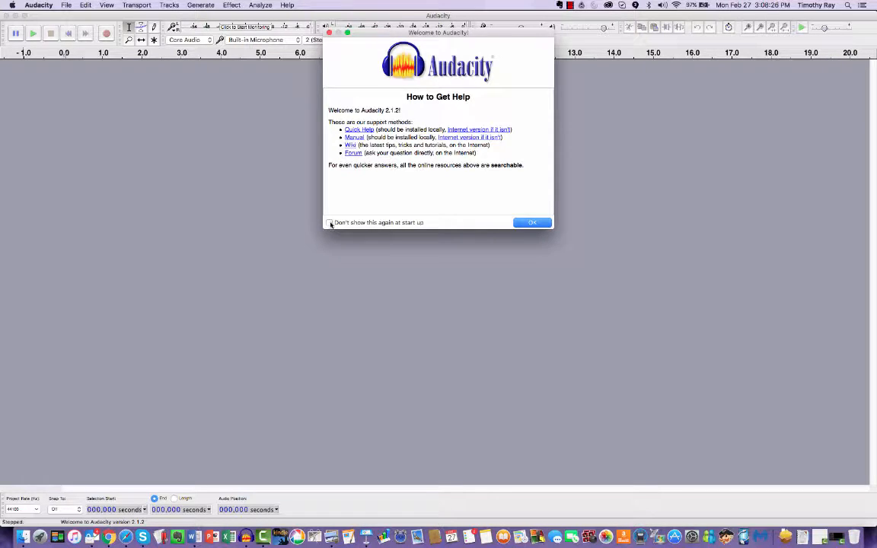
{"action": "left_click", "coordinate": [533, 223]}
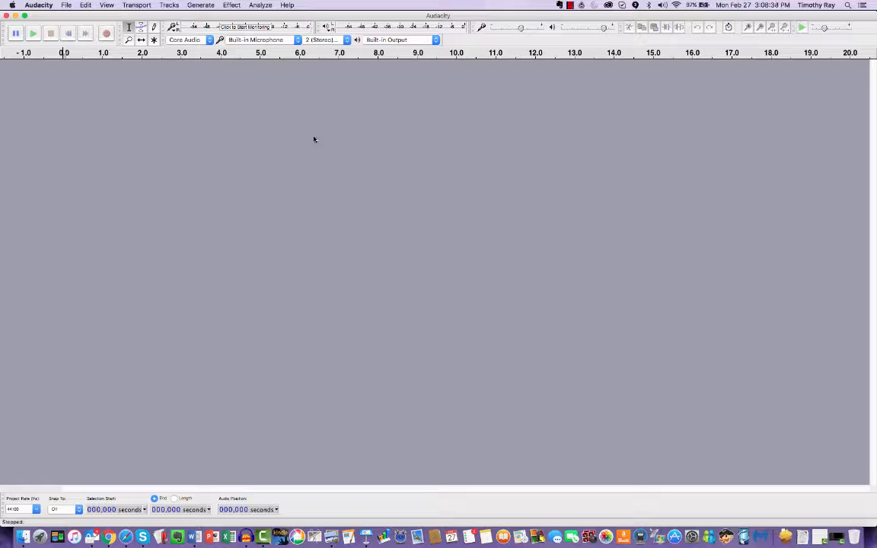
Step: Close the browser pop-up window that covers the transport controls
{"action": "left_click", "coordinate": [15, 34]}
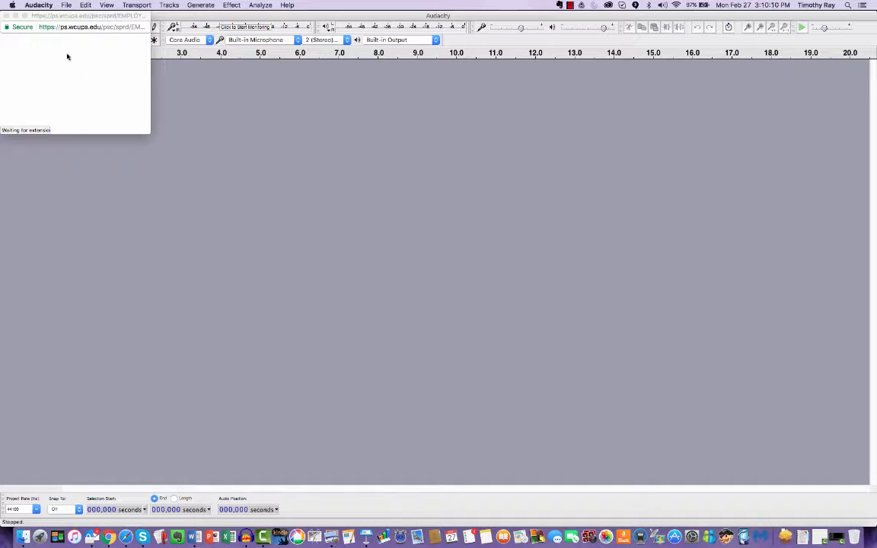
{"action": "left_click", "coordinate": [6, 15]}
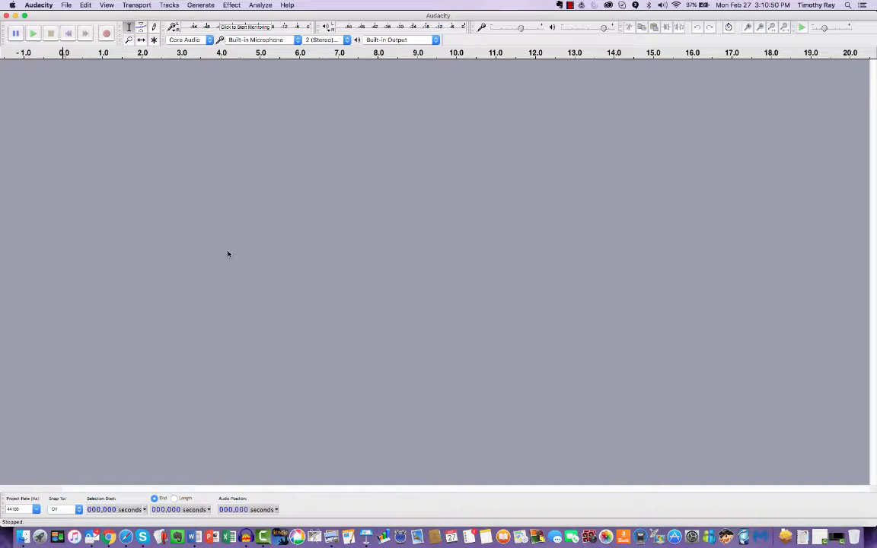
Step: Record a voice clip about 5 seconds long and play it back from the start
{"action": "left_click", "coordinate": [107, 35]}
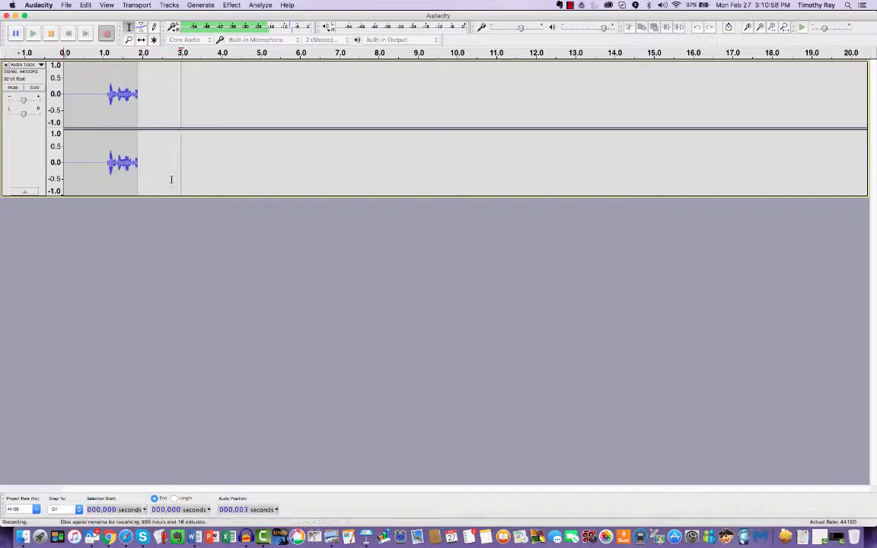
{"action": "left_click", "coordinate": [51, 33]}
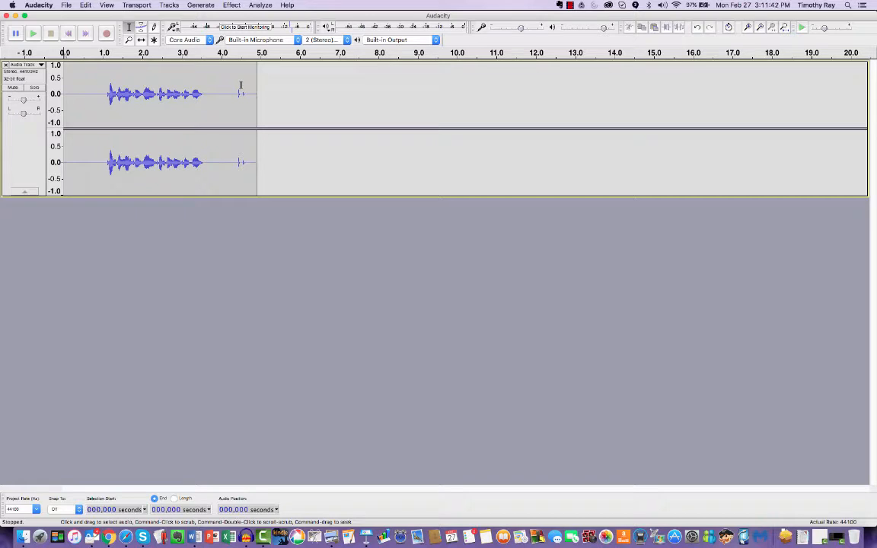
{"action": "left_click", "coordinate": [68, 34]}
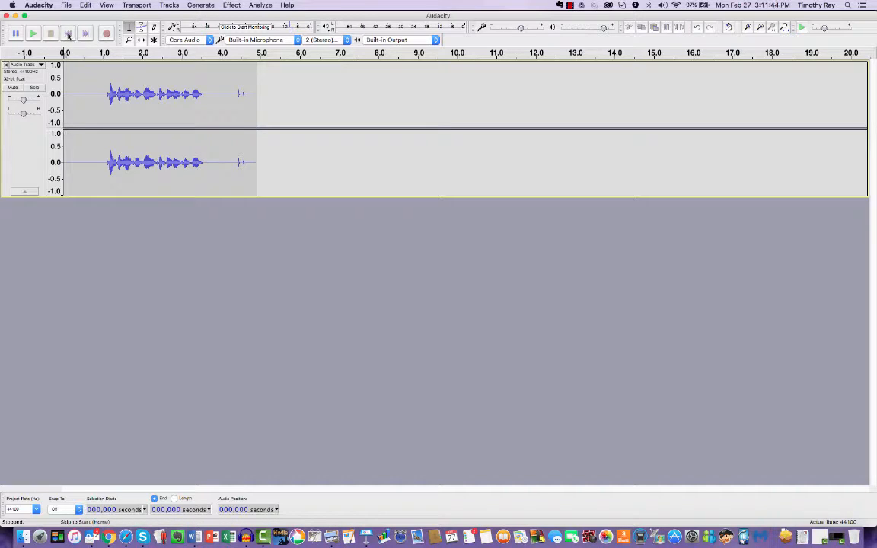
{"action": "left_click", "coordinate": [33, 35]}
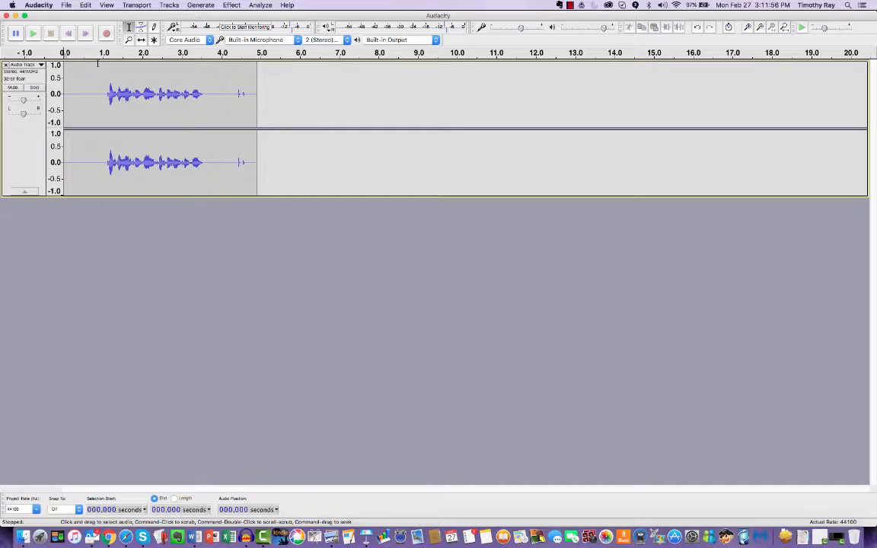
Step: Trim the recorded clip by deleting about 1 second of silence before the speech and about 1.4 seconds after it
{"action": "left_click_drag", "start_coordinate": [103, 64], "coordinate": [52, 65]}
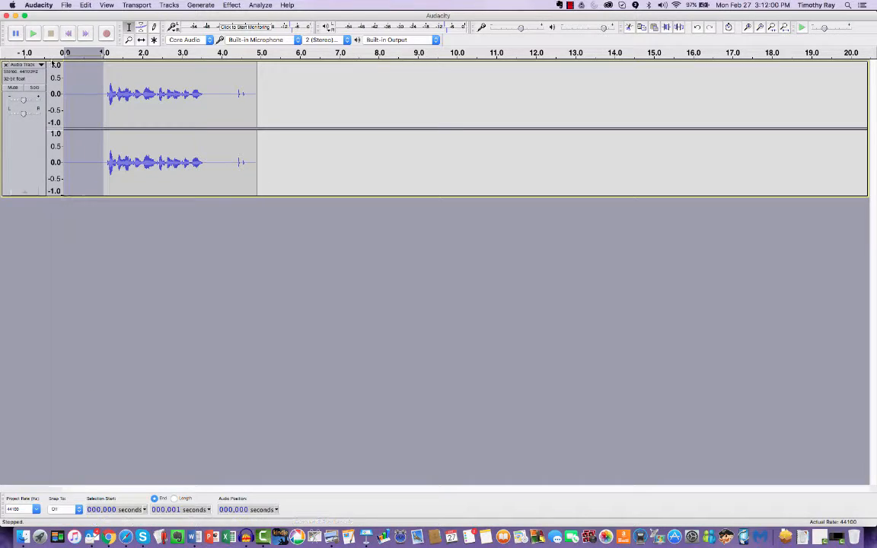
{"action": "key", "text": "Delete"}
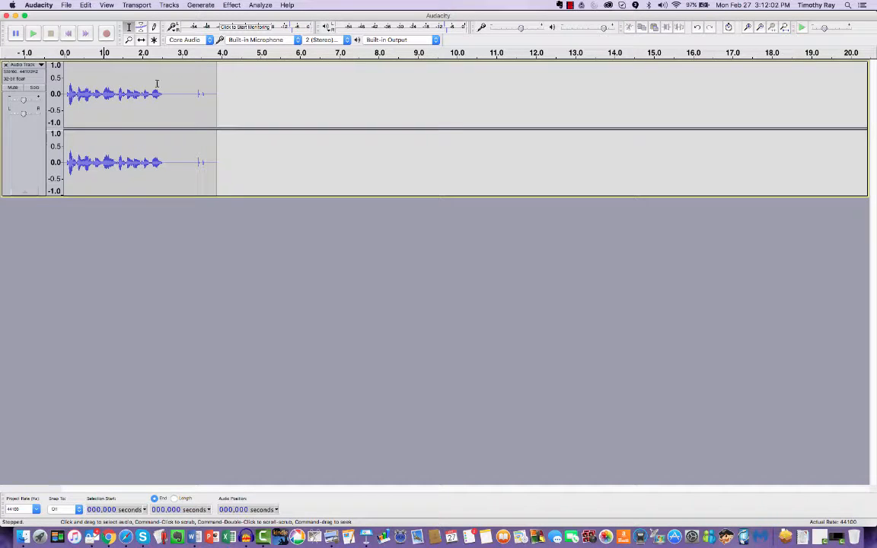
{"action": "left_click_drag", "start_coordinate": [164, 76], "coordinate": [219, 79]}
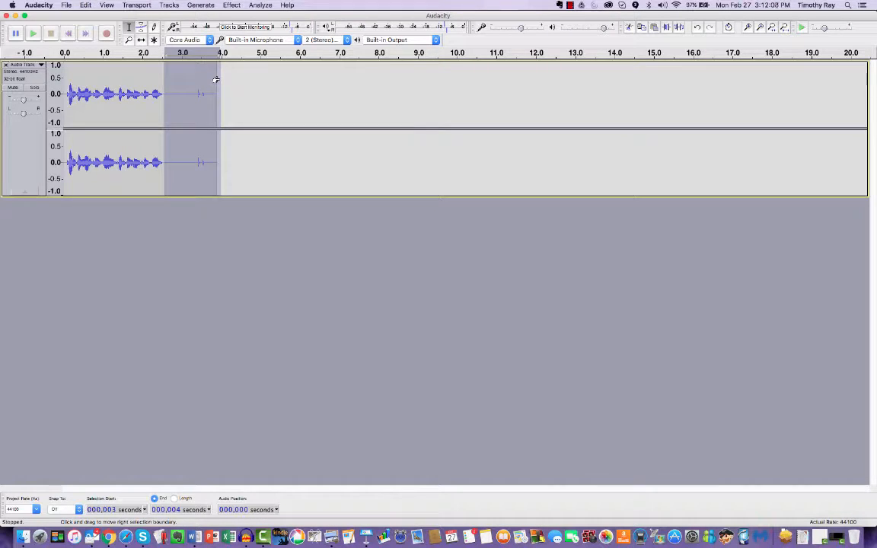
{"action": "key", "text": "Delete"}
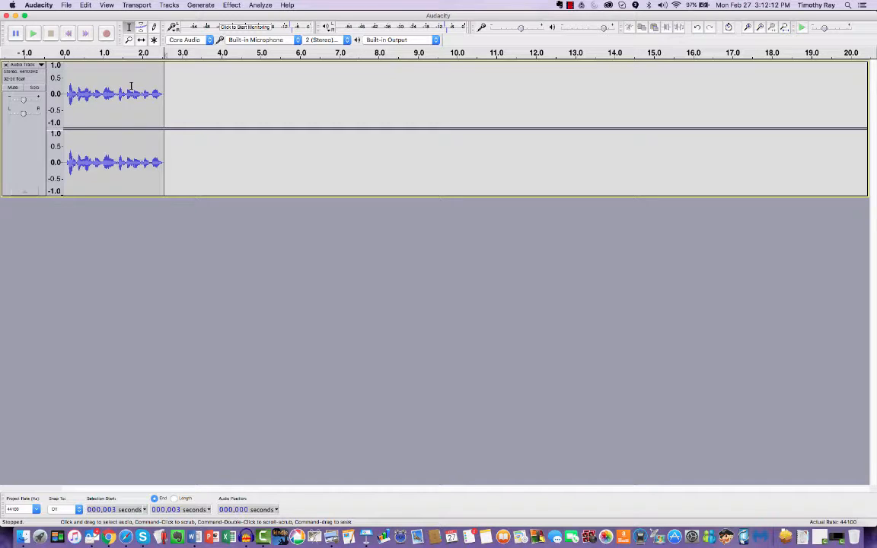
Step: Mute the first track and record a second voice clip about 5 seconds long on a new track
{"action": "left_click", "coordinate": [12, 88]}
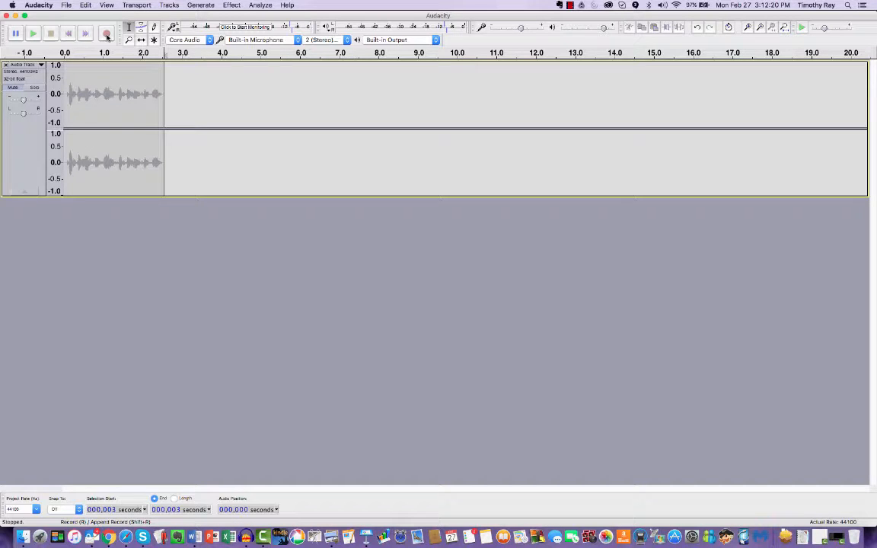
{"action": "left_click", "coordinate": [107, 35]}
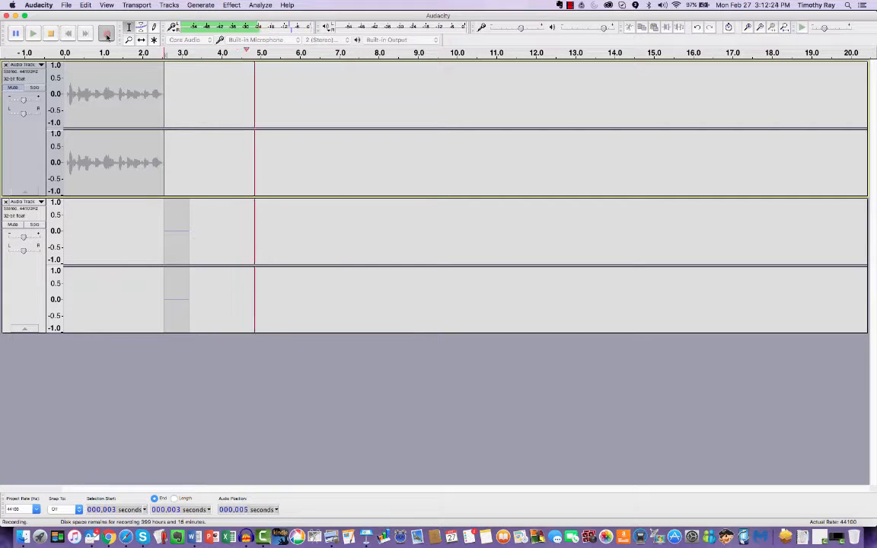
{"action": "left_click", "coordinate": [50, 34]}
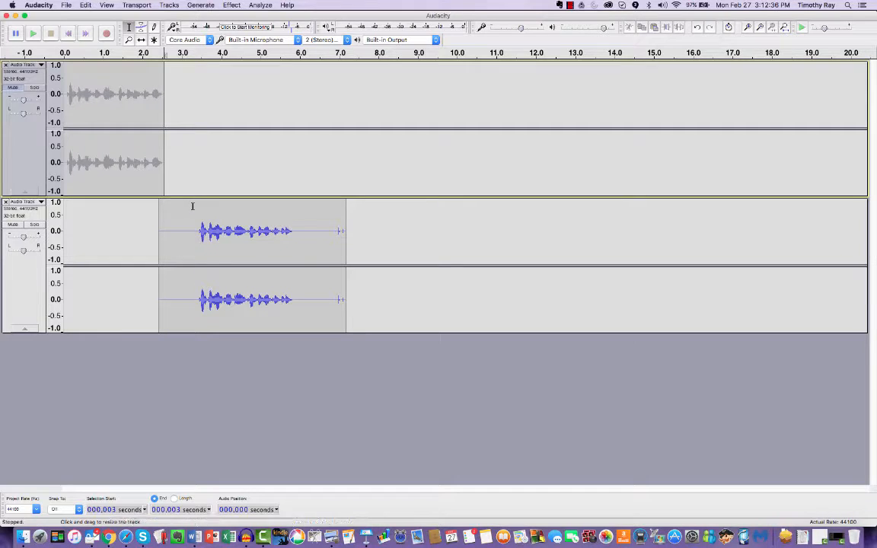
Step: Play the project from the start to hear the second recording with the first track muted
{"action": "left_click", "coordinate": [68, 33]}
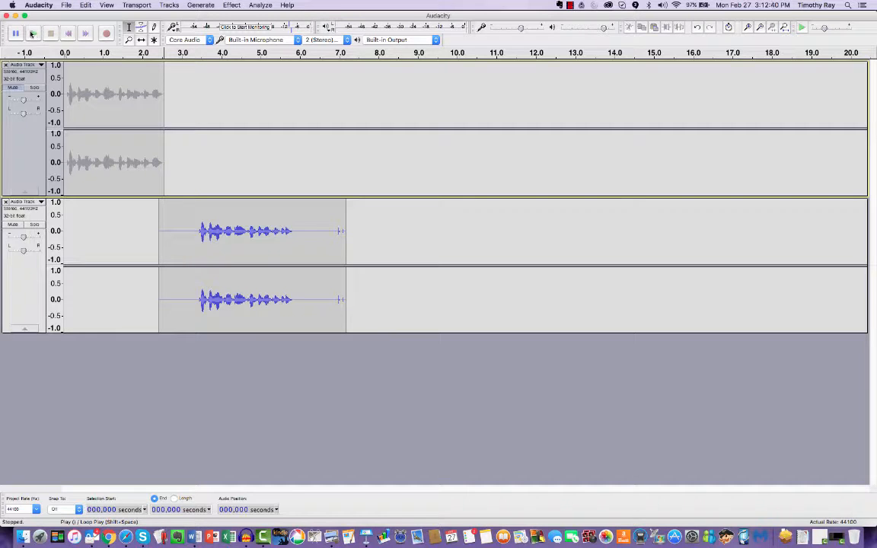
{"action": "left_click", "coordinate": [31, 34]}
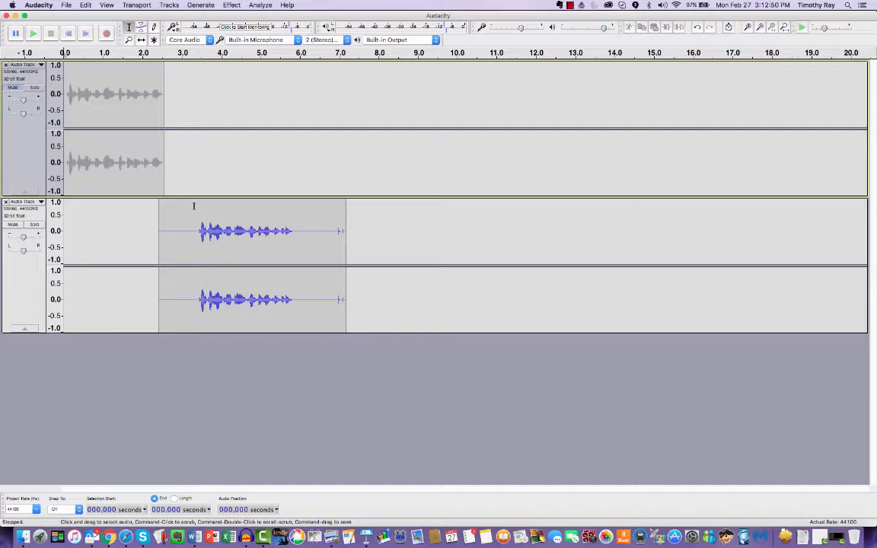
Step: Trim the second track's clip by deleting about 1 second of silence before the speech and about 1.3 seconds after it
{"action": "left_click_drag", "start_coordinate": [194, 203], "coordinate": [152, 202]}
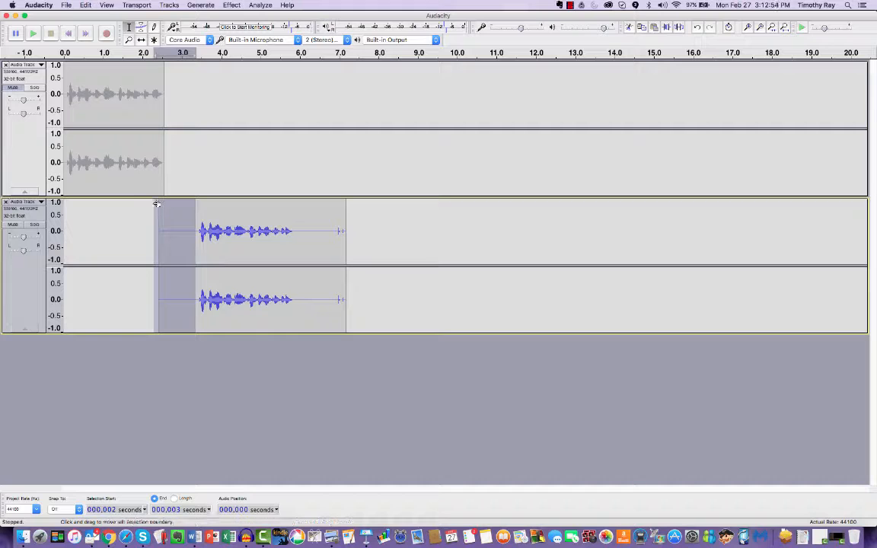
{"action": "key", "text": "Delete"}
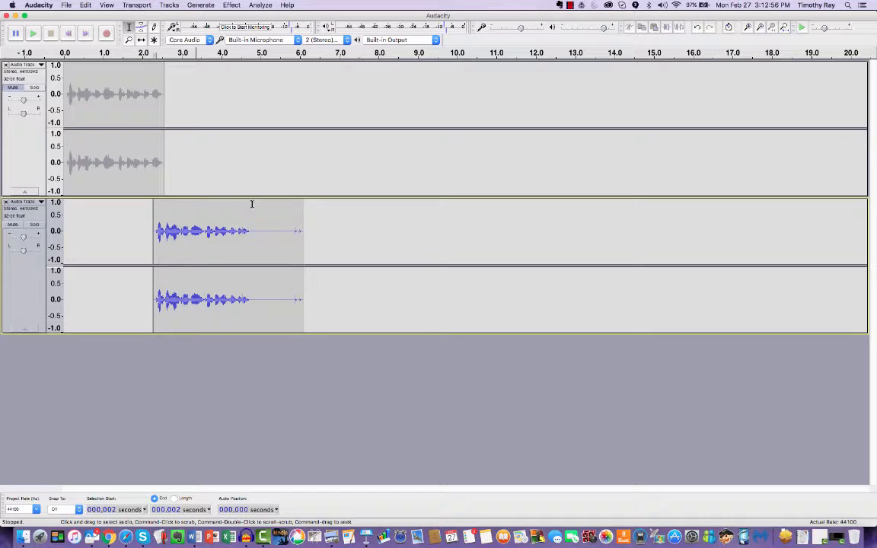
{"action": "left_click_drag", "start_coordinate": [252, 204], "coordinate": [303, 208]}
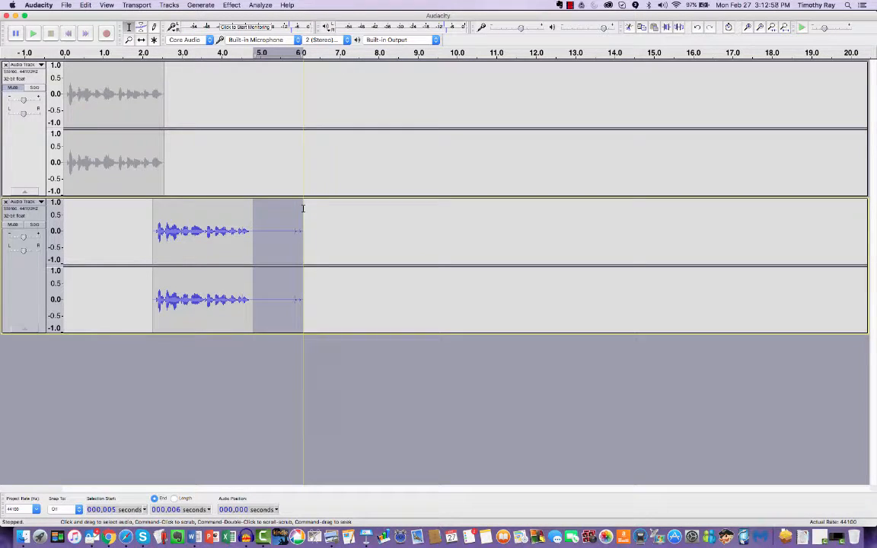
{"action": "key", "text": "Delete"}
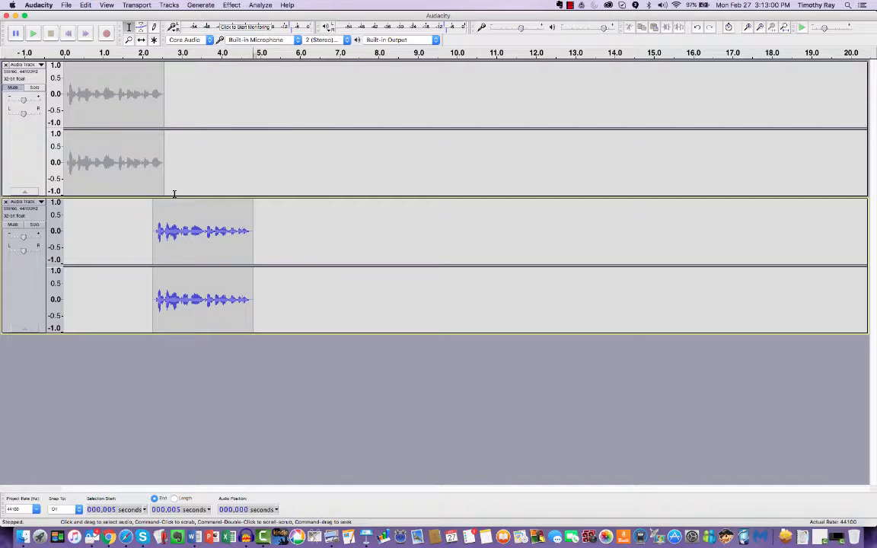
Step: Shift the second track's clip about 0.3 seconds along the timeline so it starts where the first track's clip ends
{"action": "left_click", "coordinate": [140, 39]}
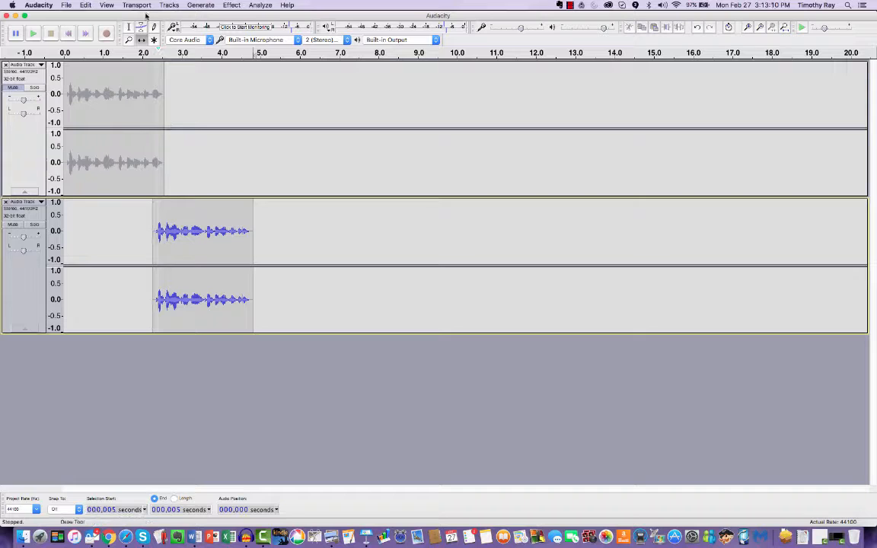
{"action": "mouse_move", "coordinate": [166, 216]}
{"action": "left_mouse_down"}
{"action": "mouse_move", "coordinate": [193, 215]}
{"action": "mouse_move", "coordinate": [176, 216]}
{"action": "left_mouse_up"}
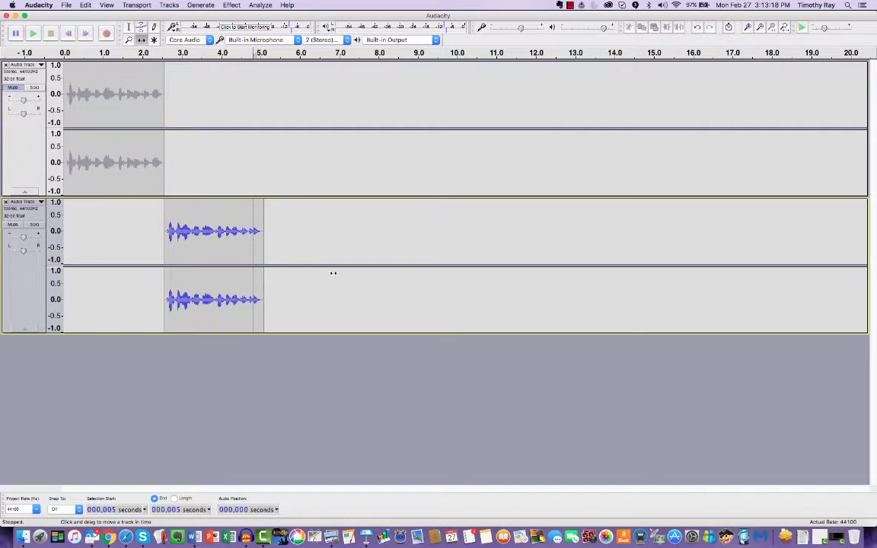
Step: Unmute the first track and play both tracks from the start of the project
{"action": "left_click", "coordinate": [14, 87]}
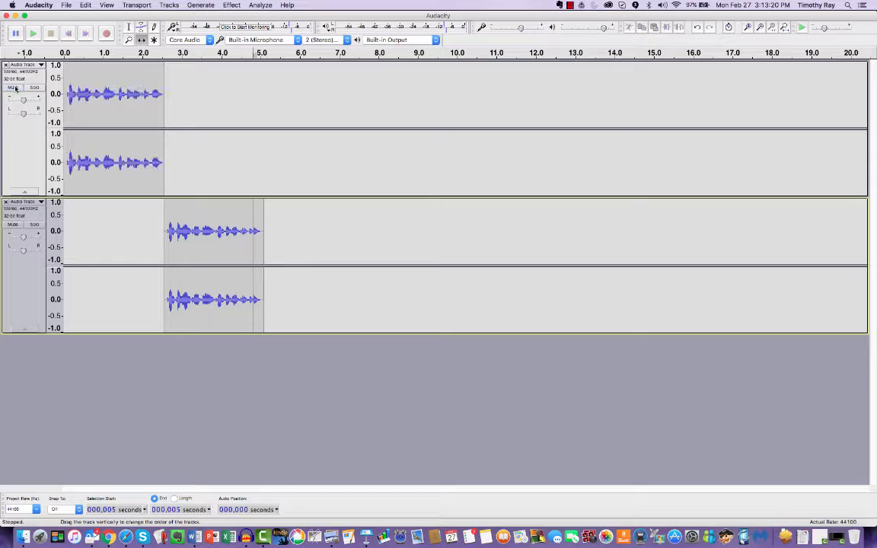
{"action": "left_click", "coordinate": [68, 34]}
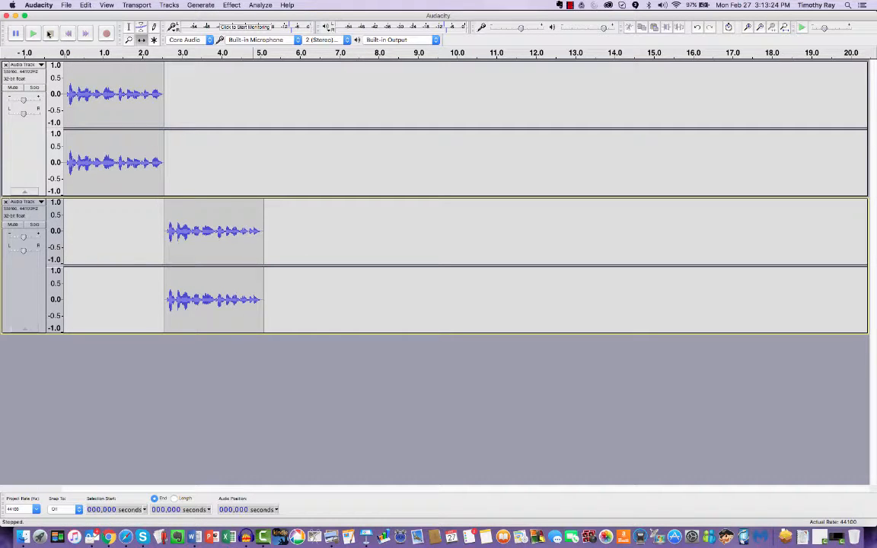
{"action": "left_click", "coordinate": [31, 34]}
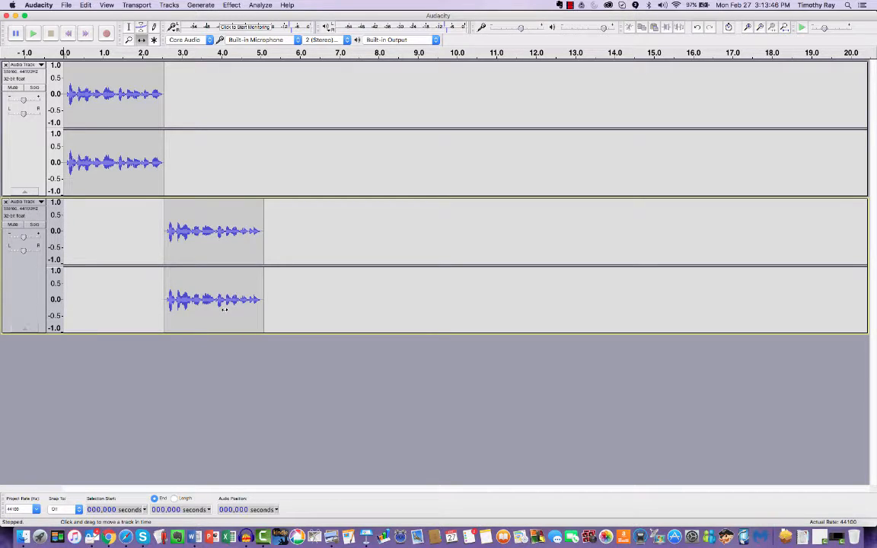
{"action": "left_click", "coordinate": [231, 5]}
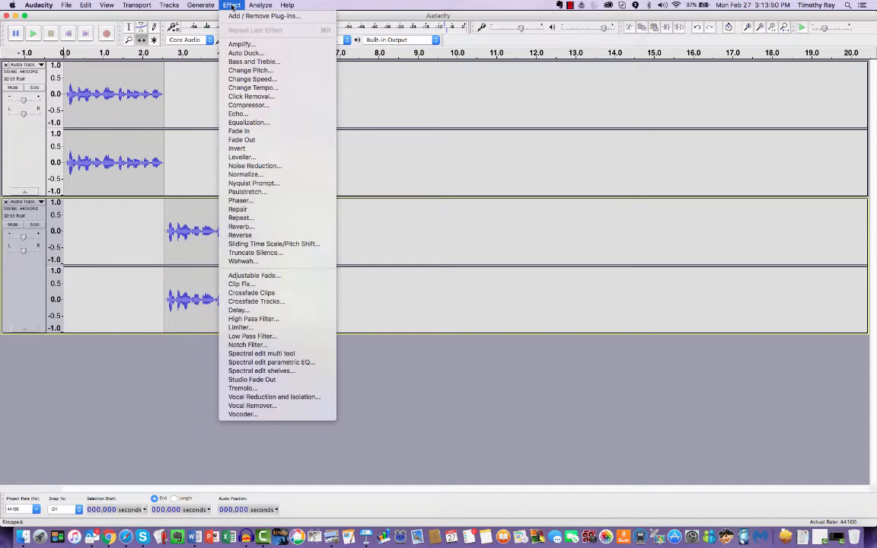
{"action": "left_click", "coordinate": [232, 6]}
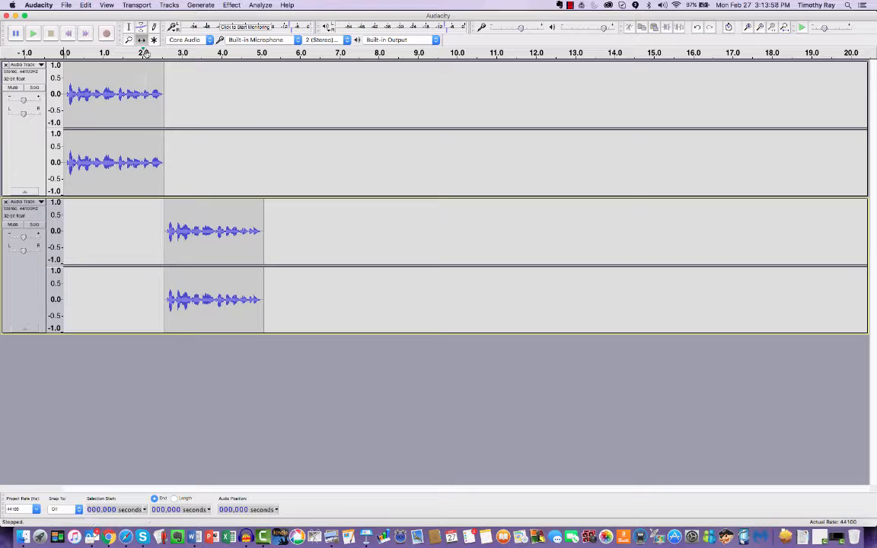
Step: Save the project as test1234 in the Desktop folder, using the Audacity project file type
{"action": "left_click", "coordinate": [66, 6]}
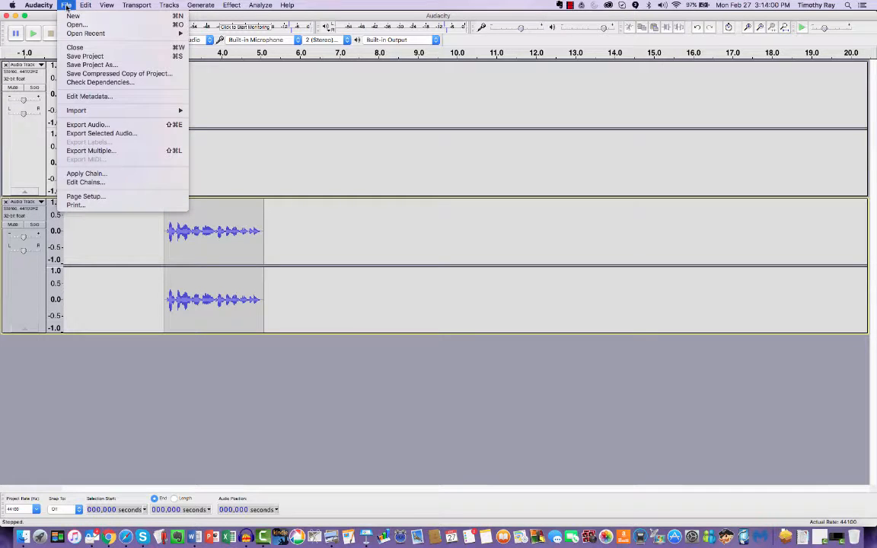
{"action": "left_click", "coordinate": [79, 65]}
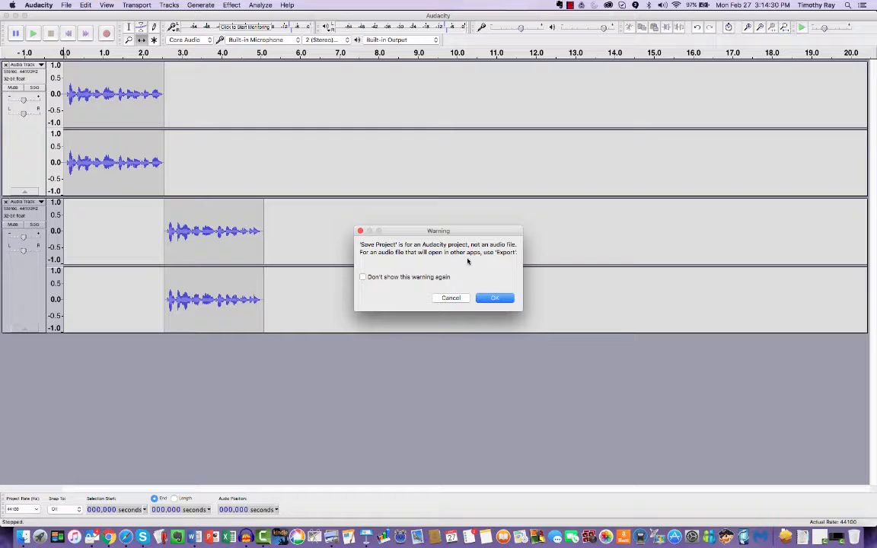
{"action": "left_click", "coordinate": [495, 298]}
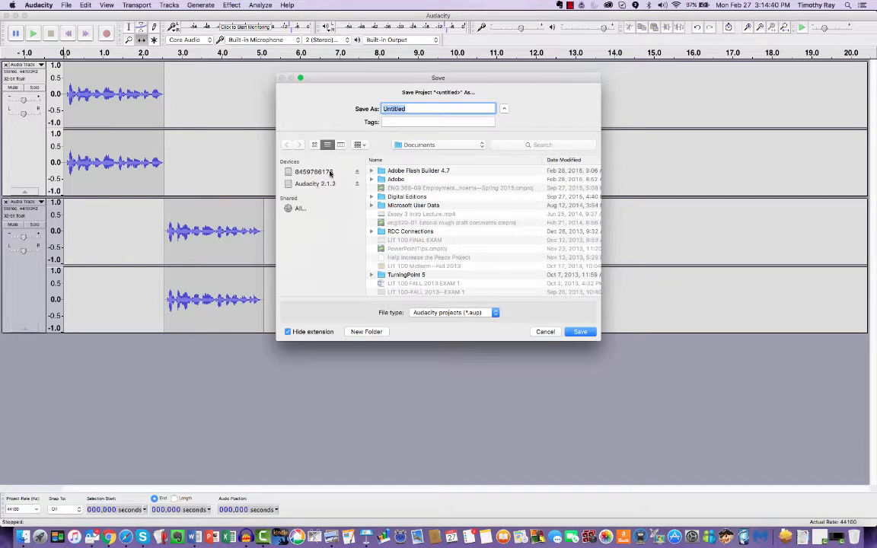
{"action": "left_click", "coordinate": [475, 144]}
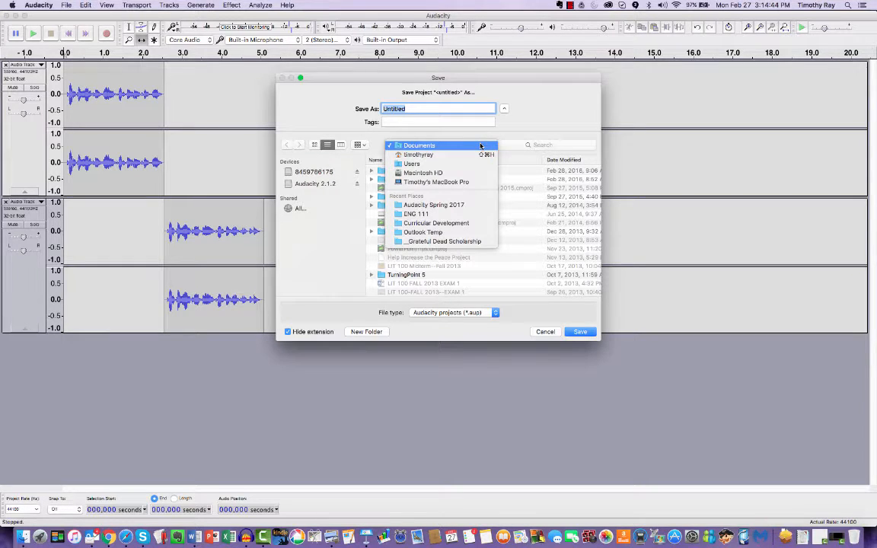
{"action": "left_click", "coordinate": [479, 154]}
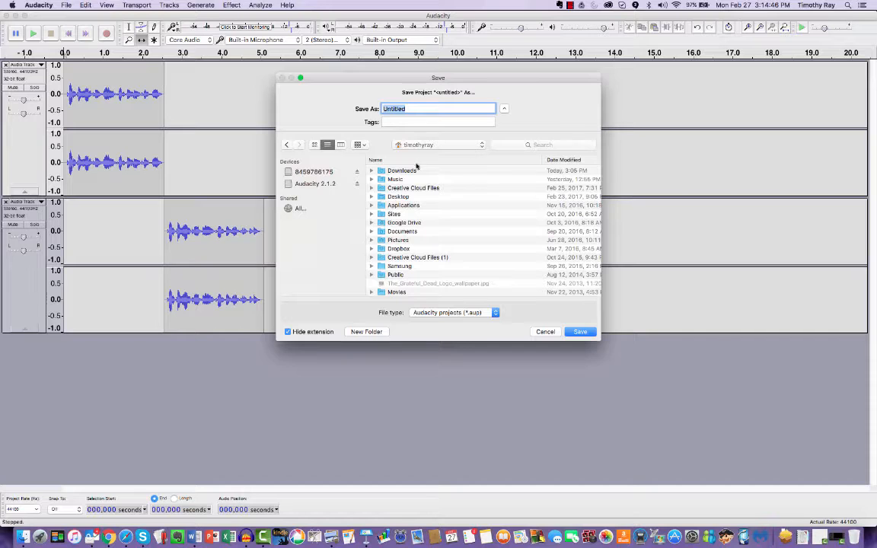
{"action": "double_click", "coordinate": [402, 196]}
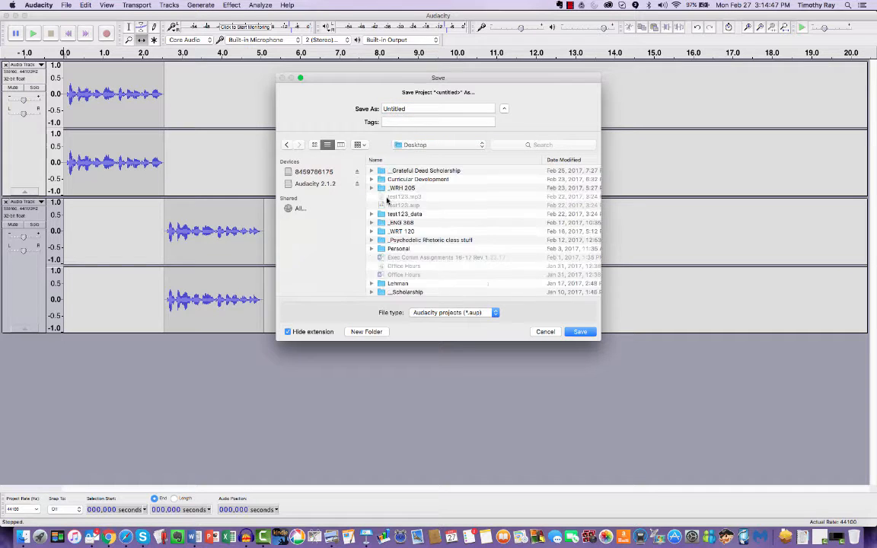
{"action": "double_click", "coordinate": [410, 108]}
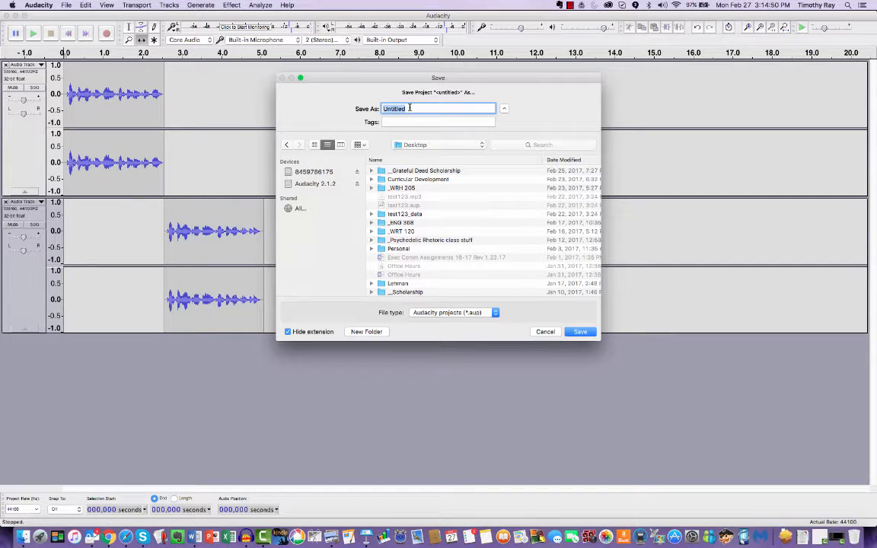
{"action": "type", "text": "test1234"}
{"action": "left_click", "coordinate": [580, 332]}
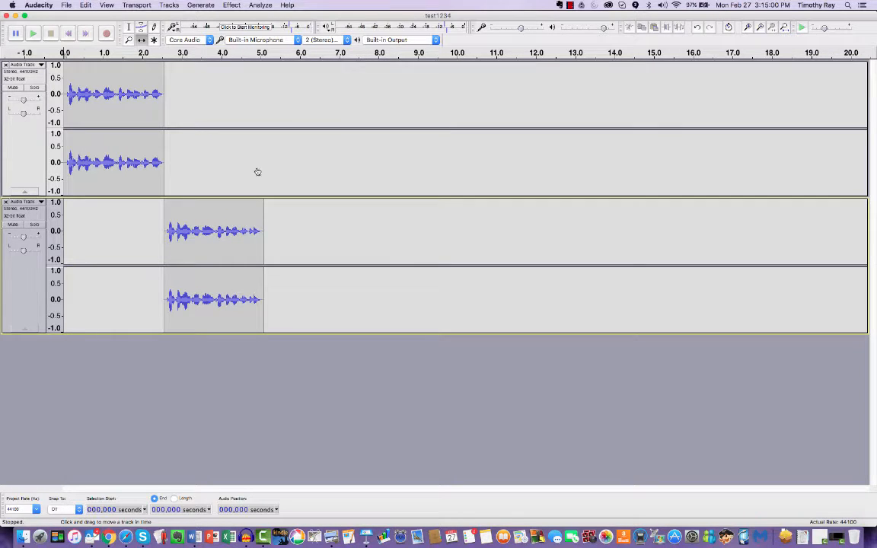
{"action": "left_click", "coordinate": [66, 5]}
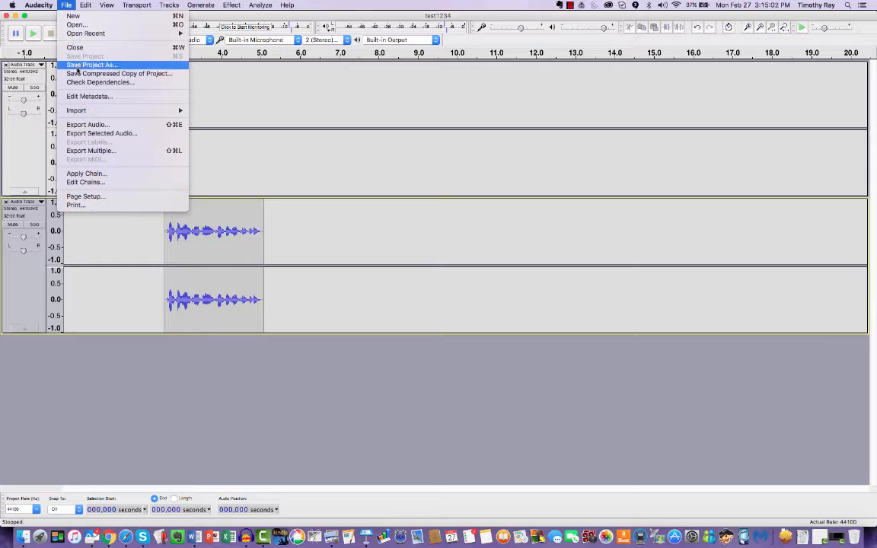
{"action": "left_click", "coordinate": [84, 64]}
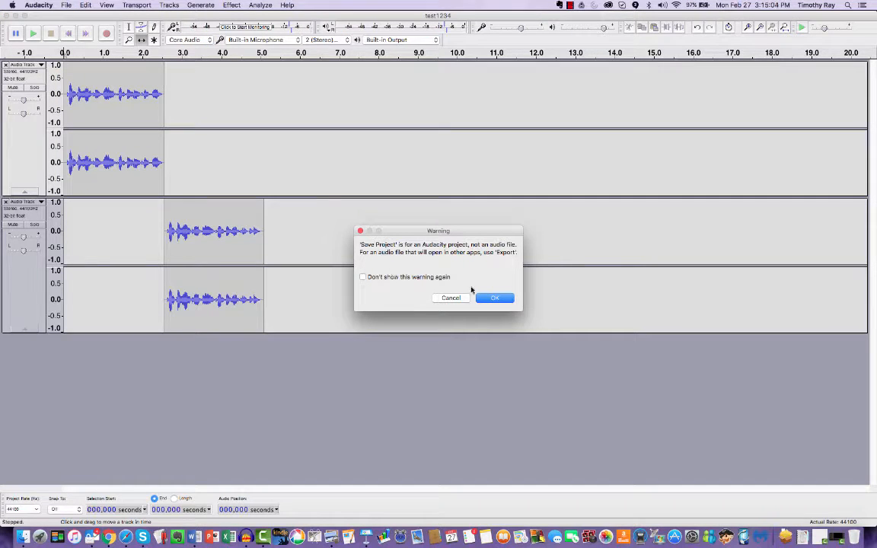
{"action": "left_click", "coordinate": [495, 299]}
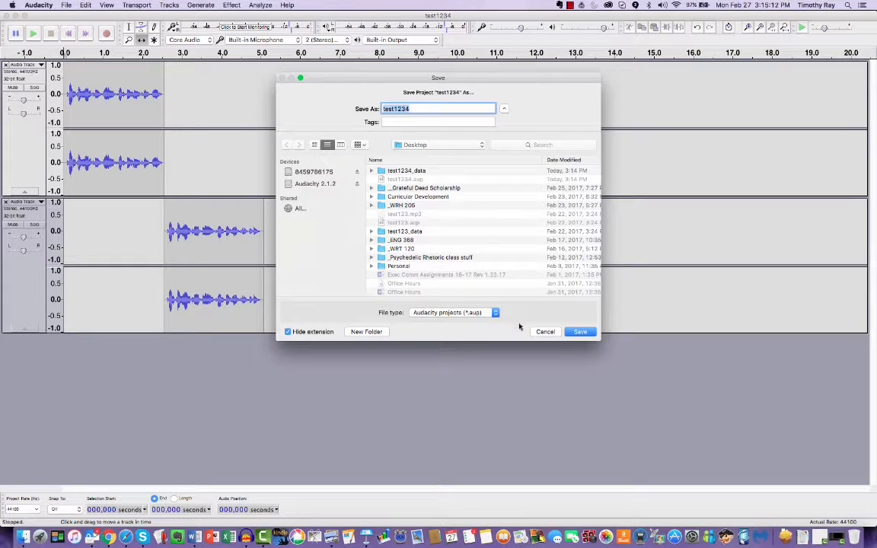
{"action": "left_click", "coordinate": [543, 331]}
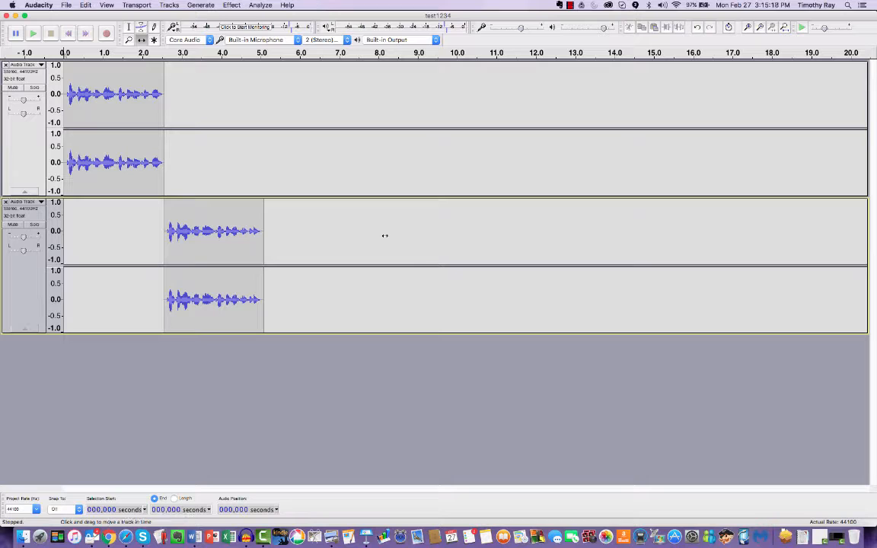
Step: Export the audio to the Desktop as an MP3 file named test1234, accepting the stereo mixdown and leaving the metadata blank
{"action": "left_click", "coordinate": [66, 7]}
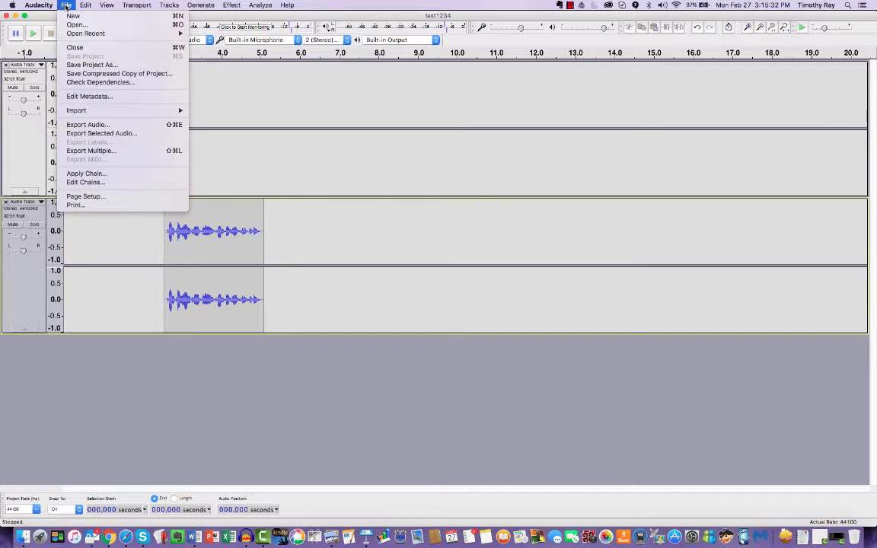
{"action": "left_click", "coordinate": [87, 125]}
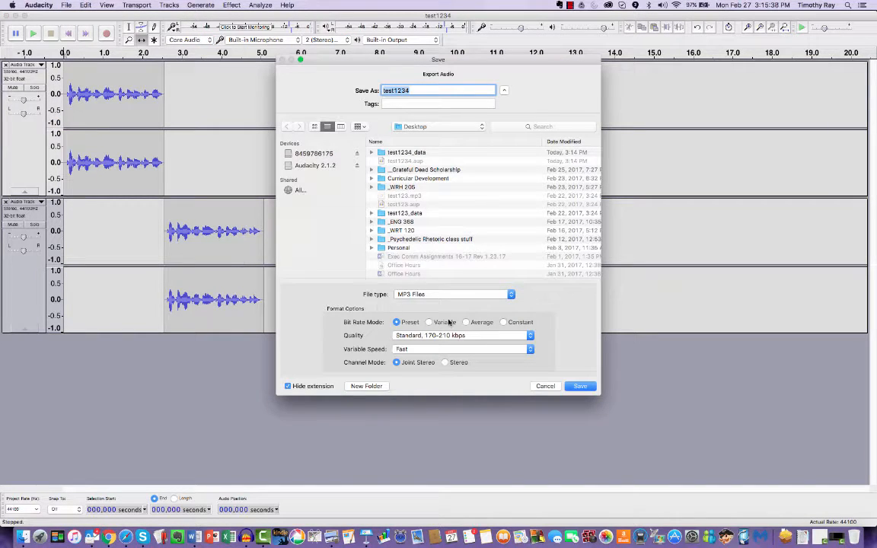
{"action": "left_click", "coordinate": [510, 296]}
{"action": "left_click", "coordinate": [580, 387]}
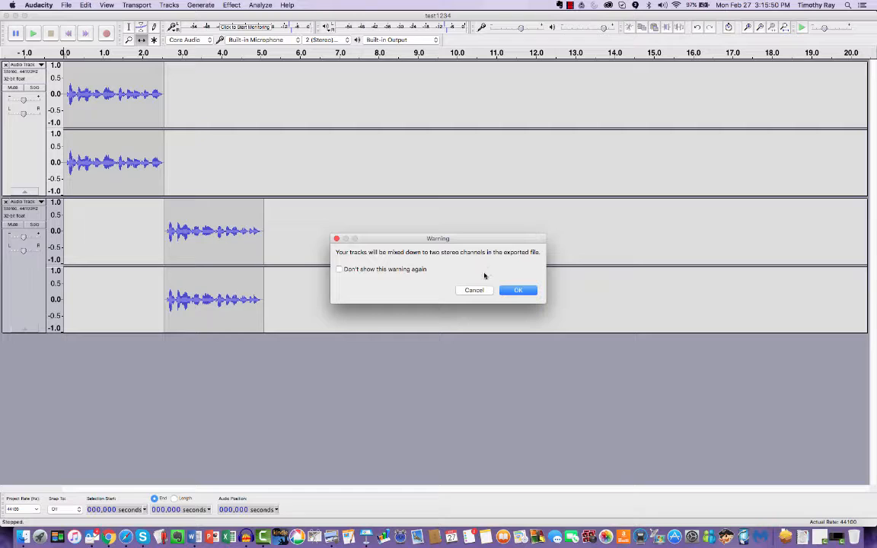
{"action": "left_click", "coordinate": [515, 291]}
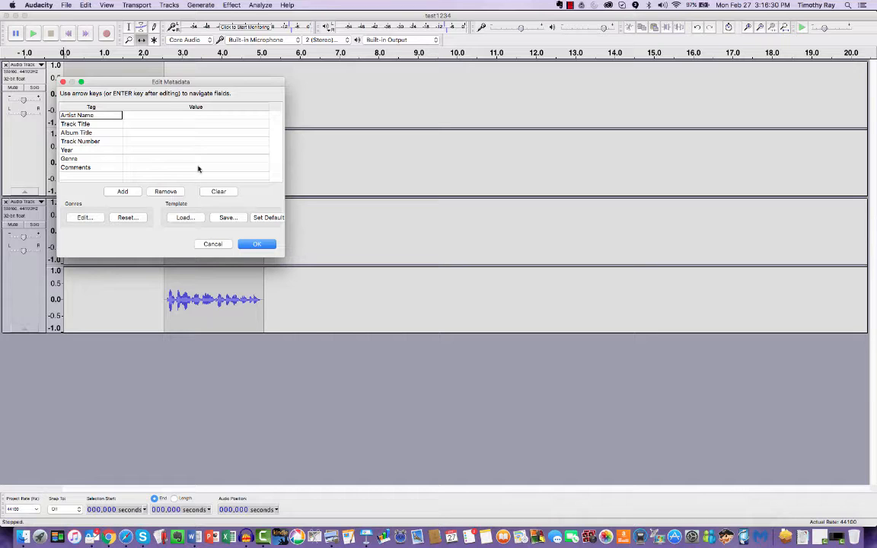
{"action": "left_click", "coordinate": [258, 245]}
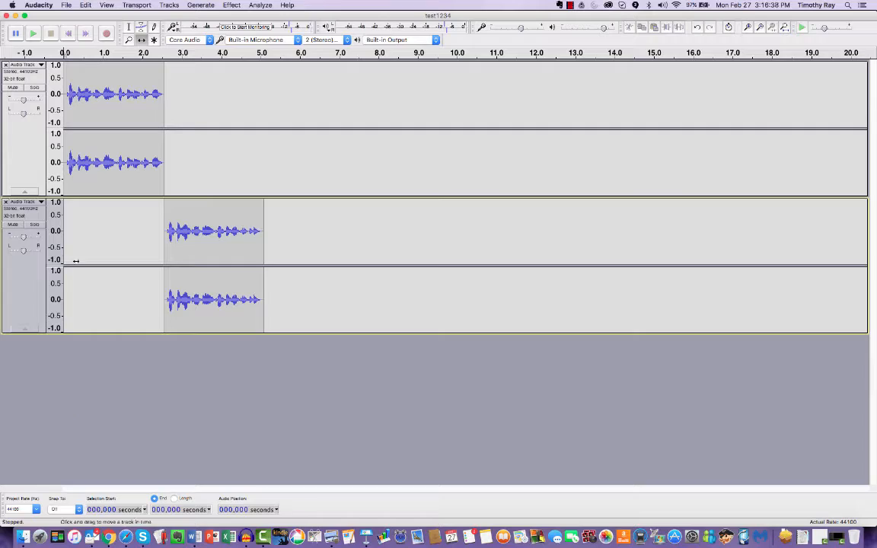
Step: Try out the exported test1234.mp3 from the desktop in iTunes and force quit iTunes
{"action": "mouse_move", "coordinate": [1, 2]}
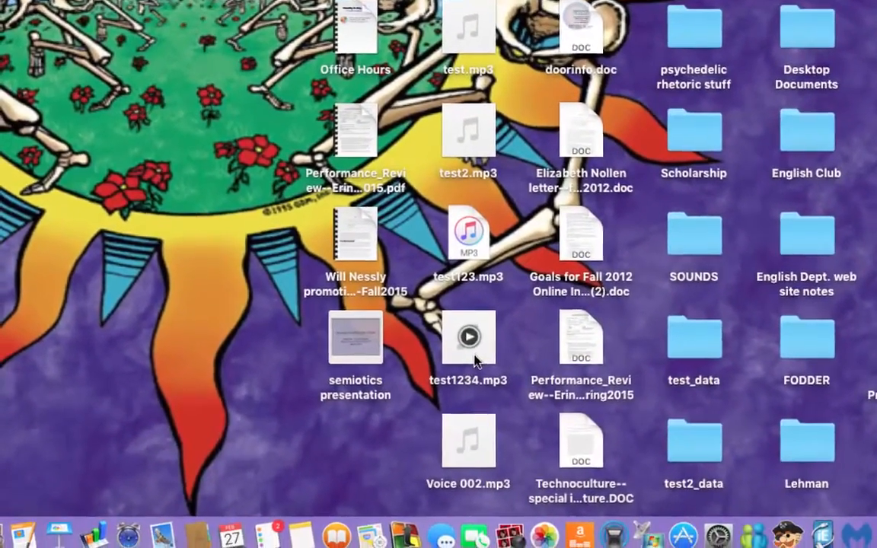
{"action": "left_click", "coordinate": [461, 371]}
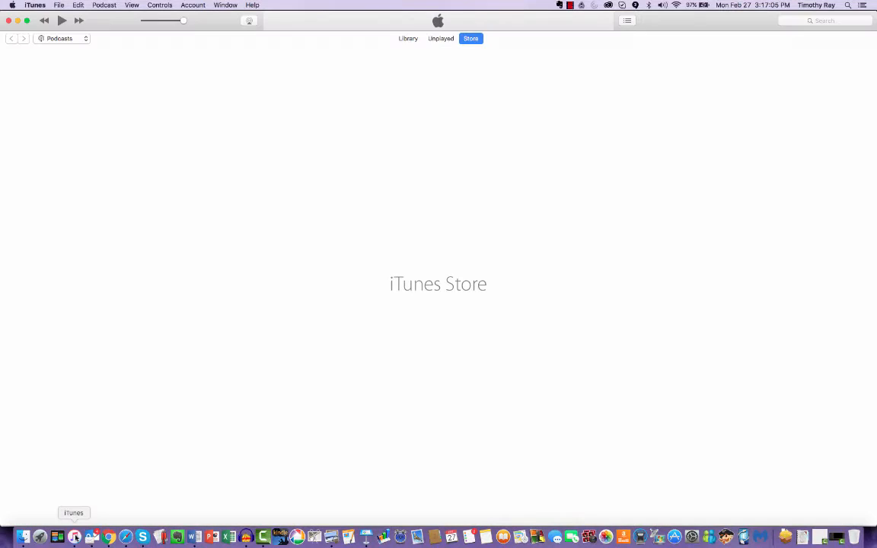
{"action": "right_click", "coordinate": [74, 538]}
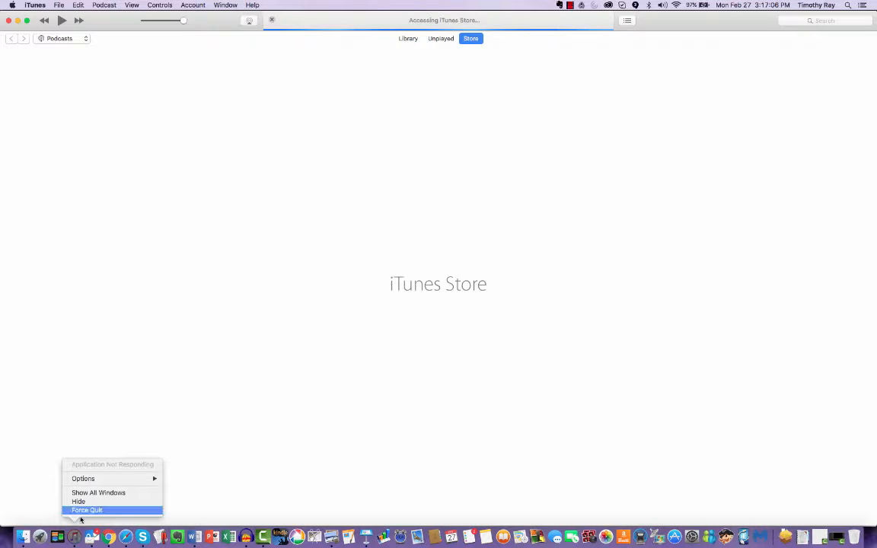
{"action": "left_click", "coordinate": [85, 510]}
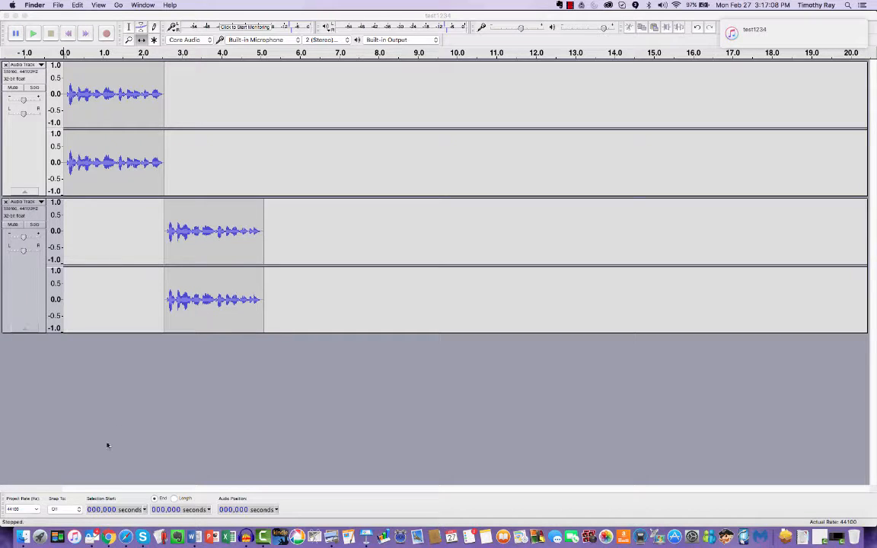
{"action": "left_click", "coordinate": [58, 7]}
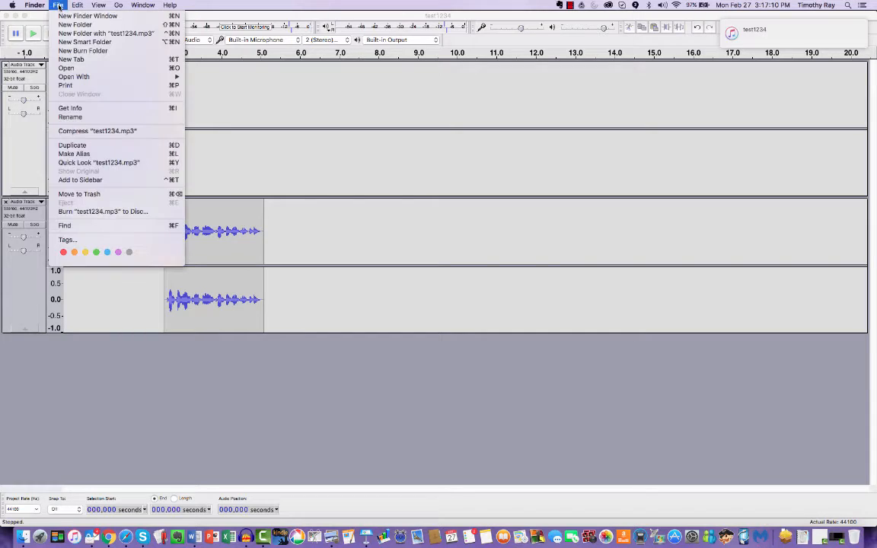
{"action": "left_click", "coordinate": [66, 68]}
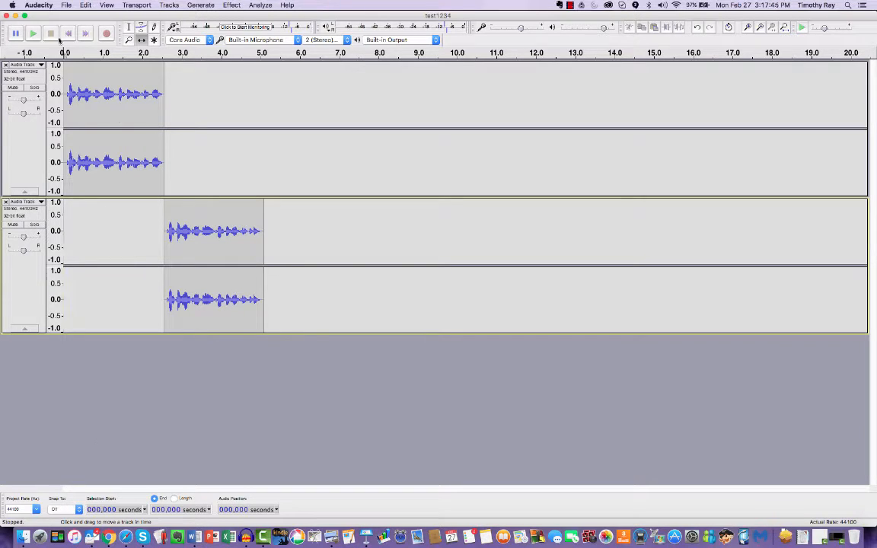
Step: Open the exported test1234.mp3 from the Desktop folder in Audacity
{"action": "left_click", "coordinate": [67, 6]}
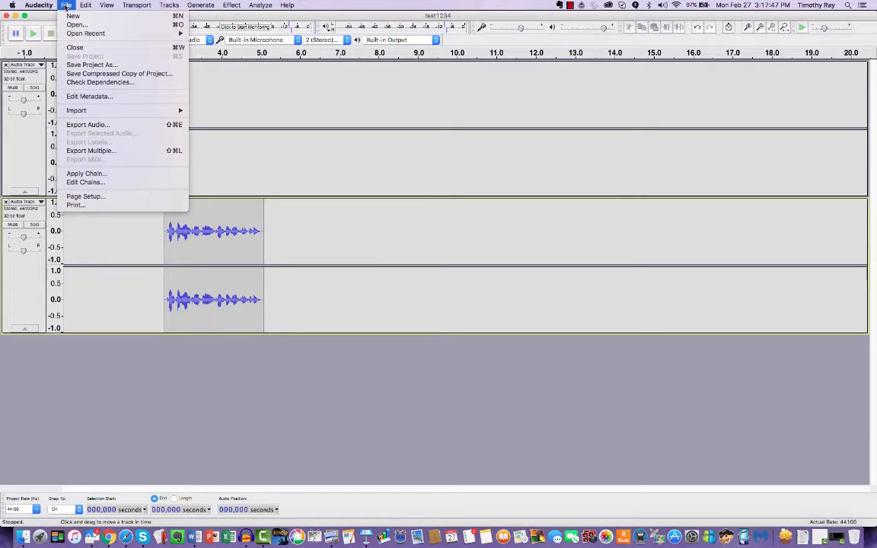
{"action": "left_click", "coordinate": [64, 23]}
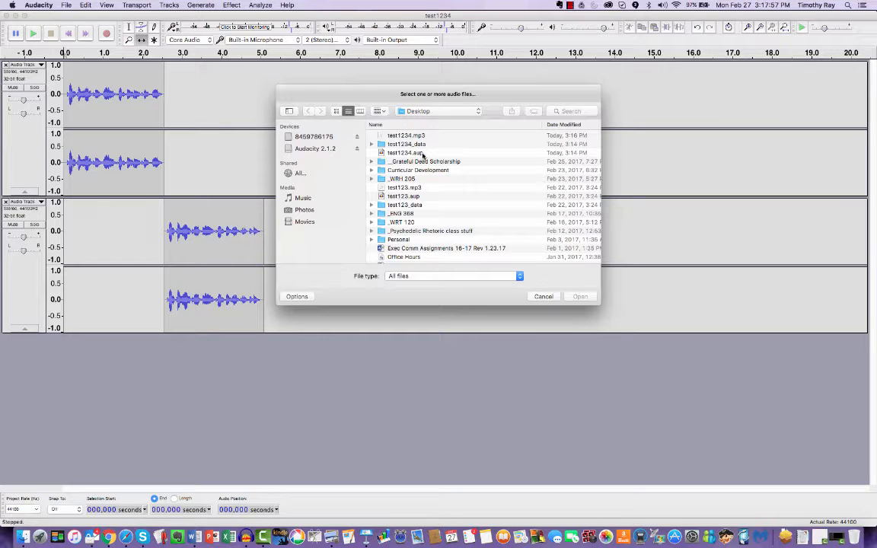
{"action": "left_click", "coordinate": [404, 136]}
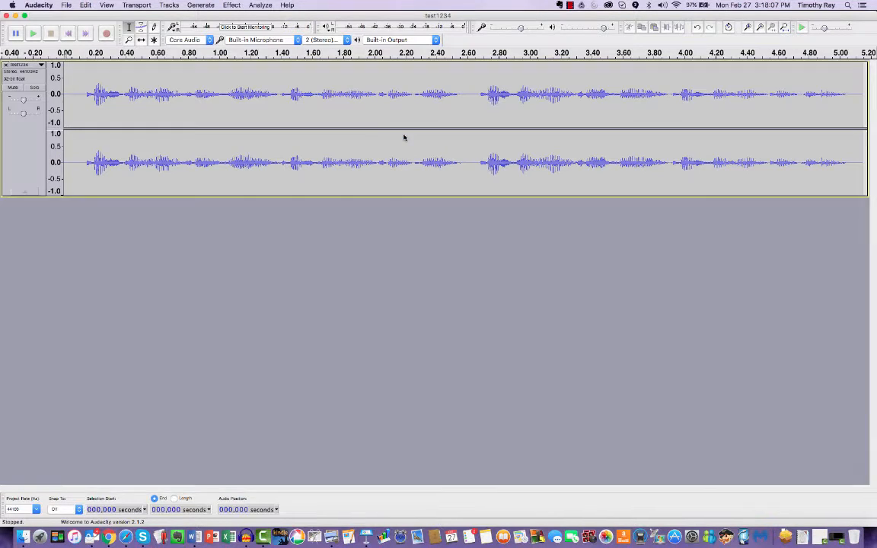
{"action": "double_click", "coordinate": [405, 135]}
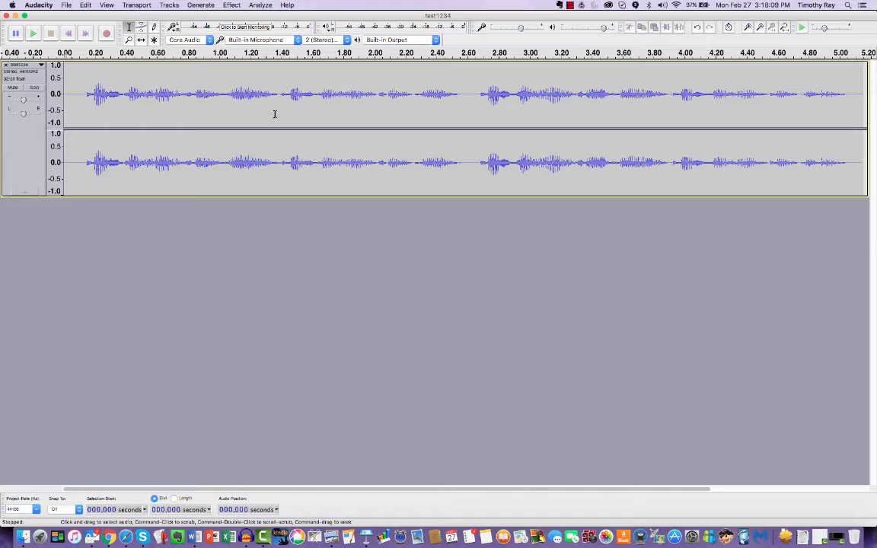